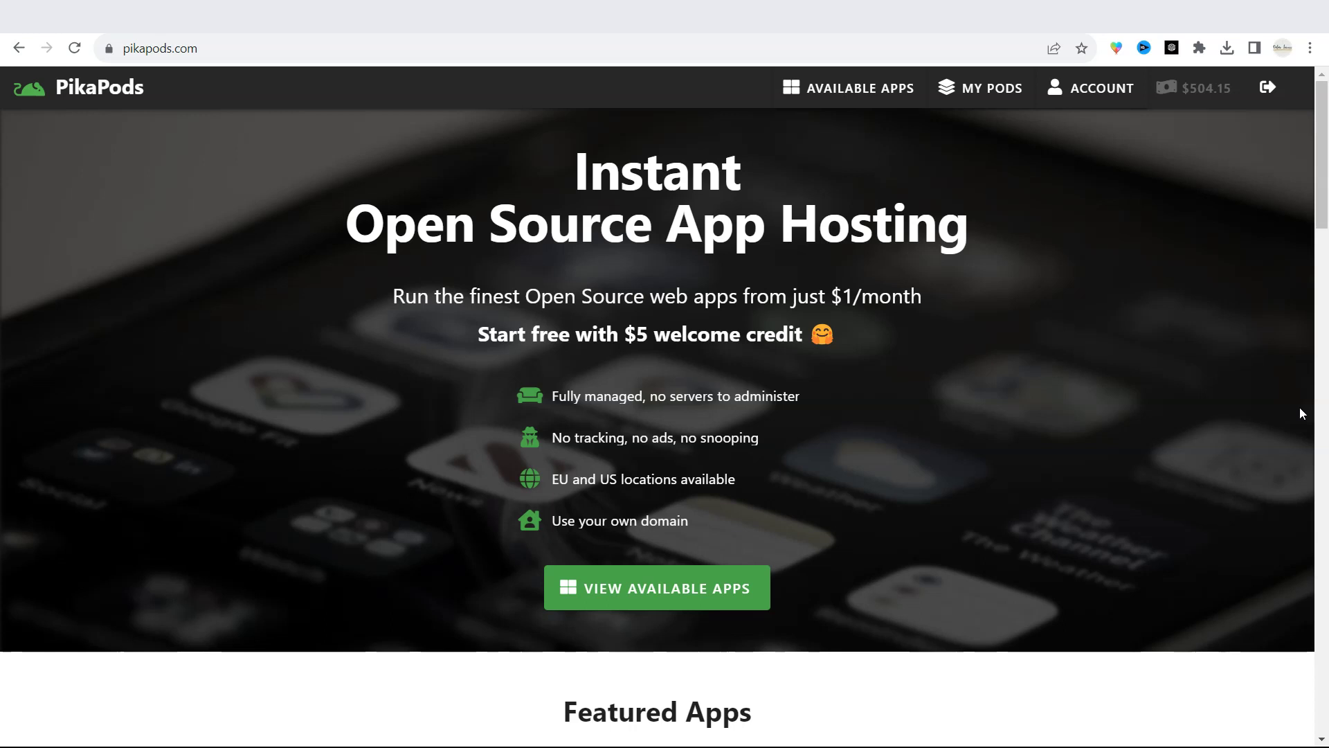
Browse PikaPods' available apps down to BookStack's Run Your Own option
{"action": "left_click", "coordinate": [746, 585]}
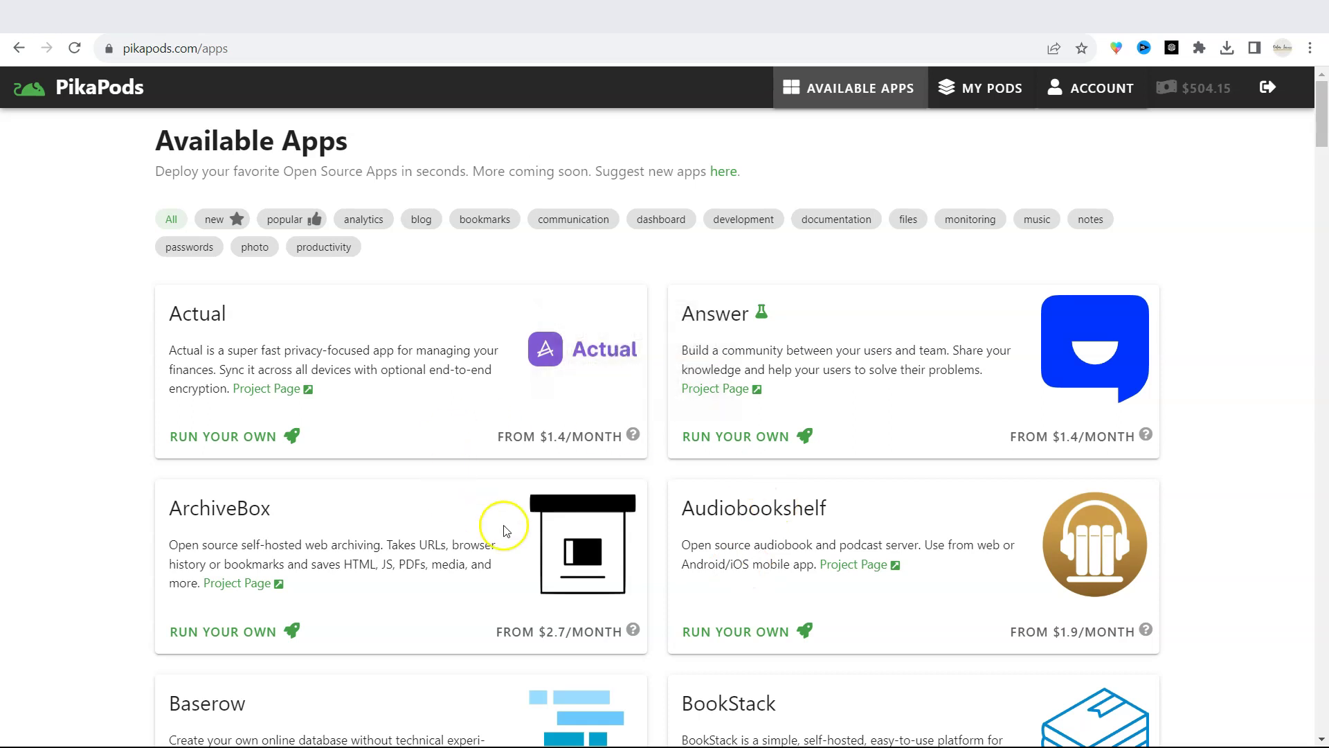
{"action": "scroll", "coordinate": [867, 455], "scroll_direction": "down", "scroll_amount": 3}
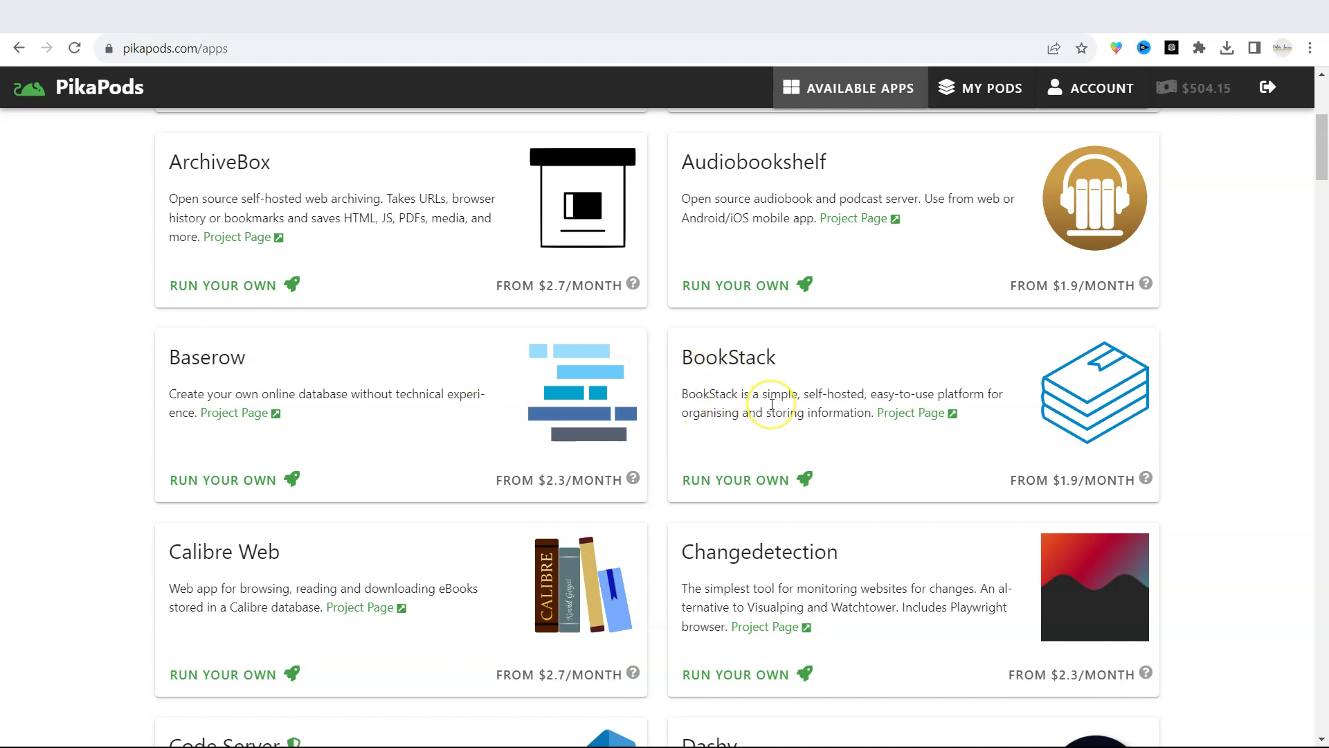
Cancel the new BookStack pod and open the existing BookStack pod's dashboard
{"action": "left_click", "coordinate": [754, 488]}
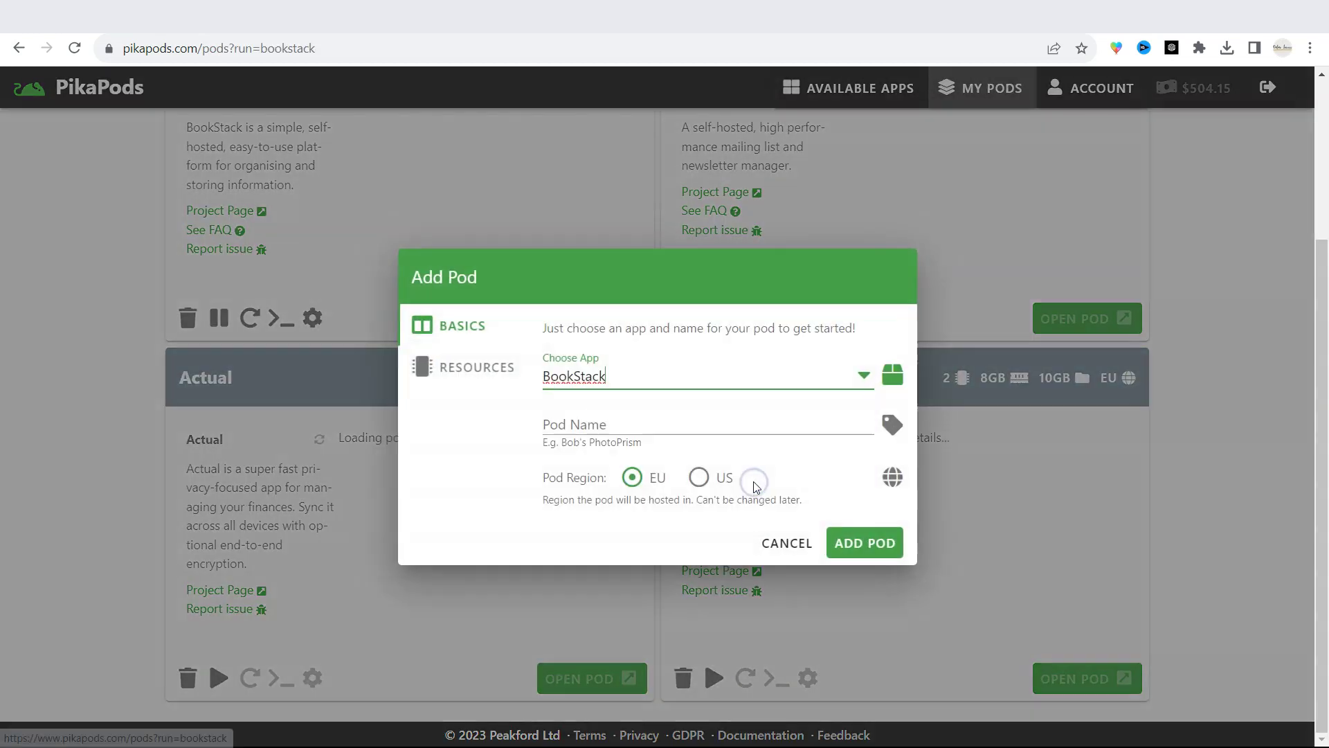
{"action": "left_click", "coordinate": [789, 542]}
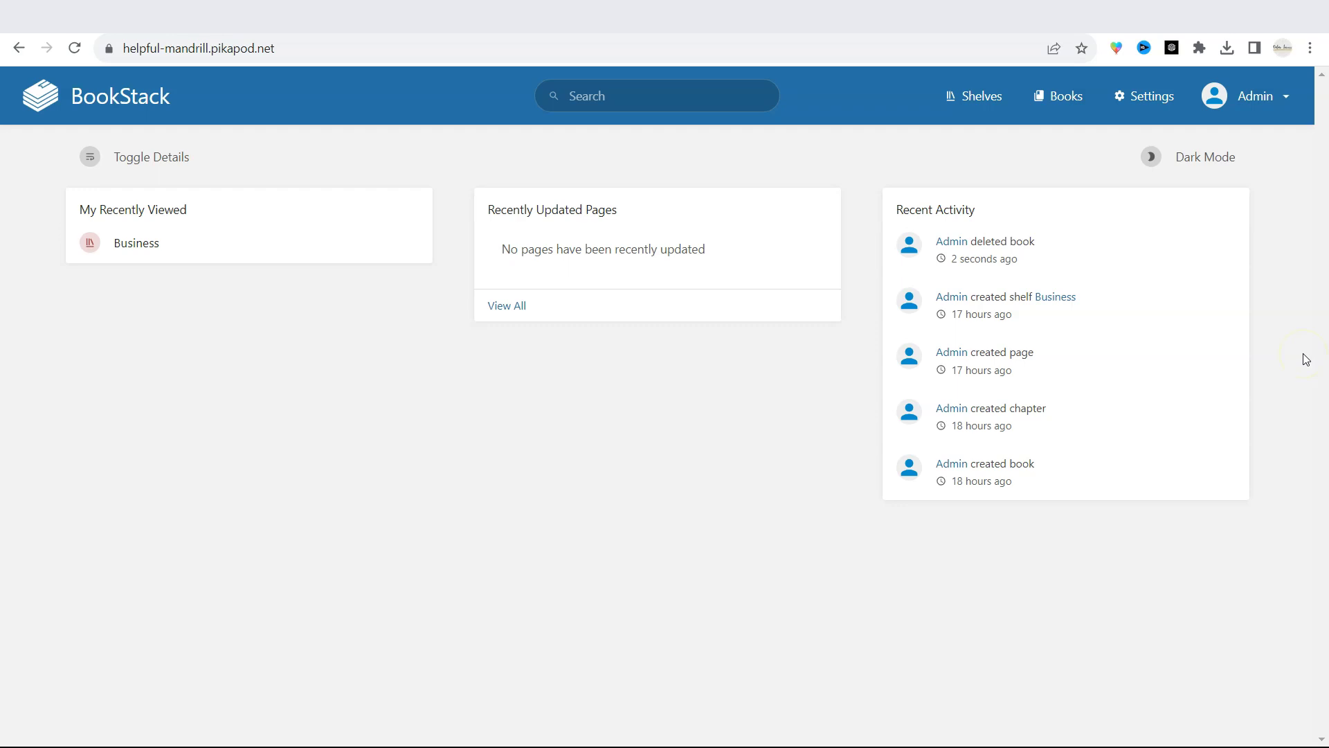
{"action": "left_click", "coordinate": [1291, 351]}
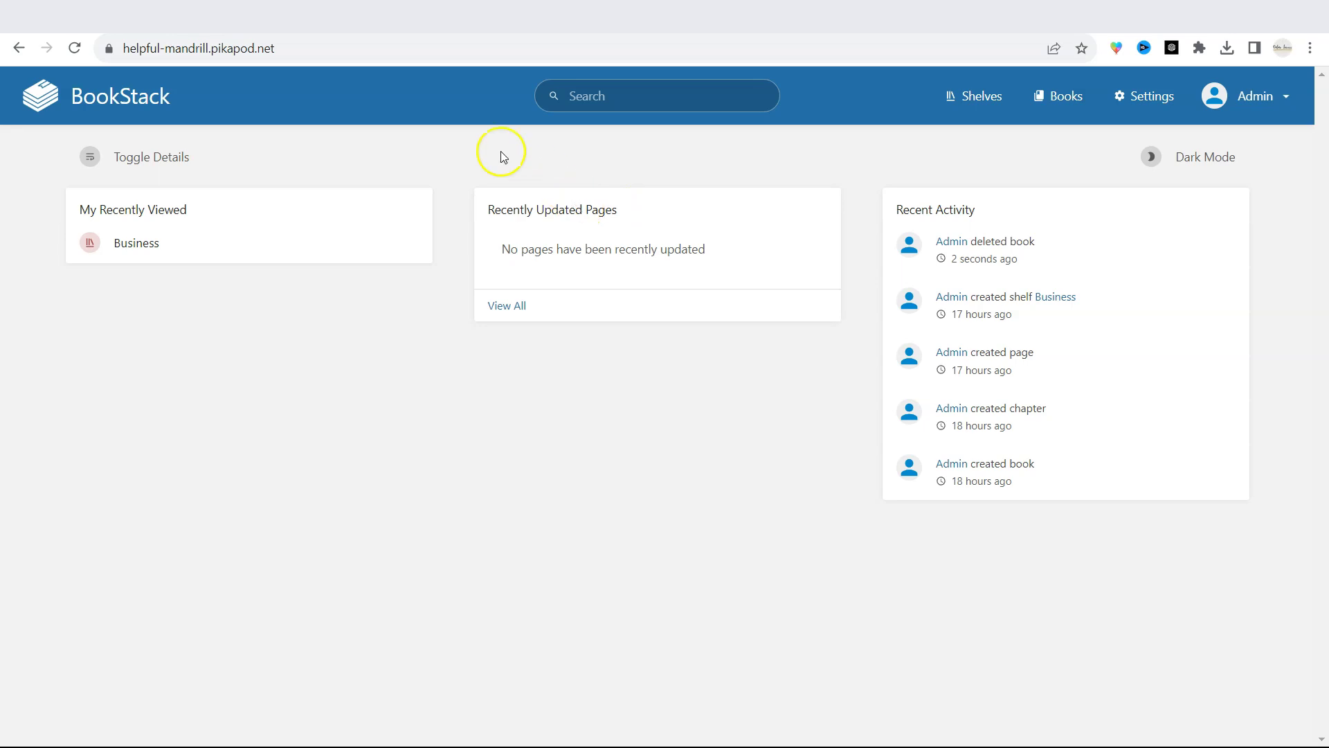
{"action": "left_click", "coordinate": [1059, 96]}
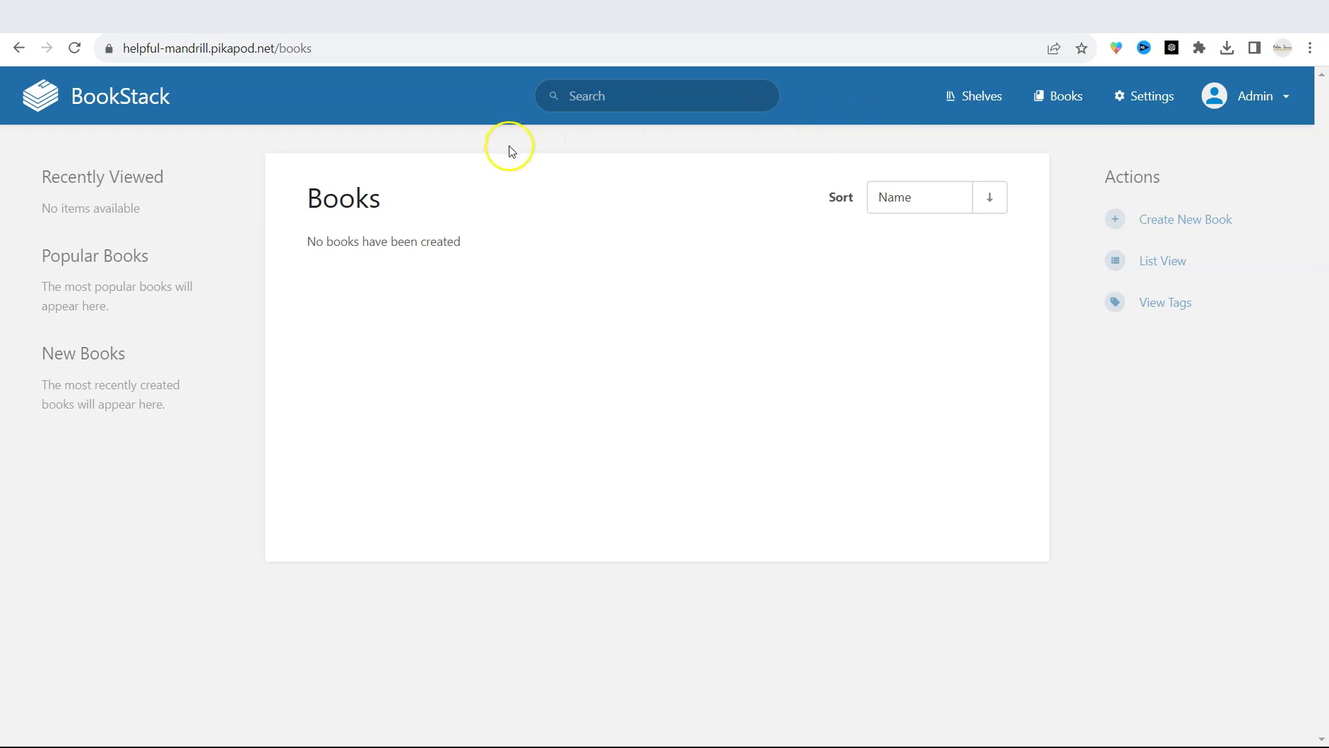
{"action": "left_click", "coordinate": [95, 104]}
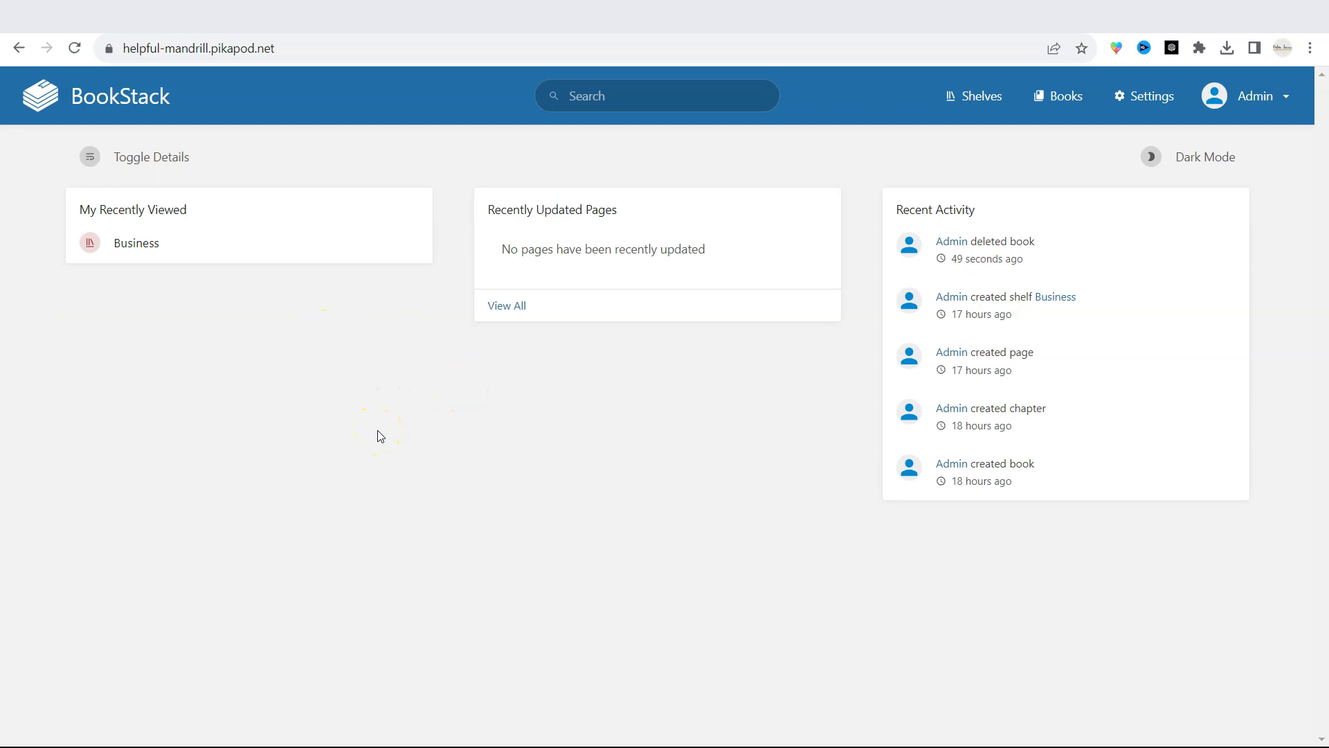
Check the search field, Shelves and the empty Books list, then open Features & Security settings
{"action": "left_click", "coordinate": [641, 102]}
{"action": "left_click", "coordinate": [658, 104]}
{"action": "left_click", "coordinate": [999, 110]}
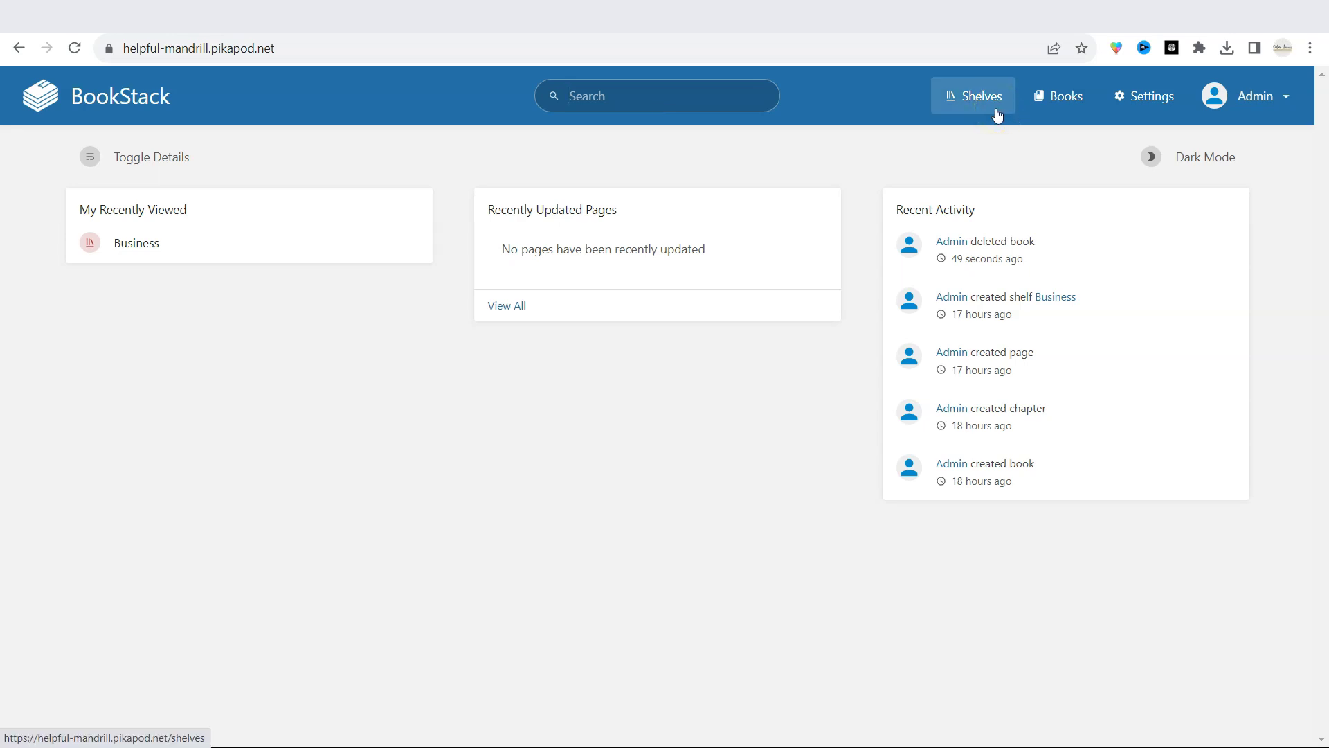
{"action": "left_click", "coordinate": [995, 105]}
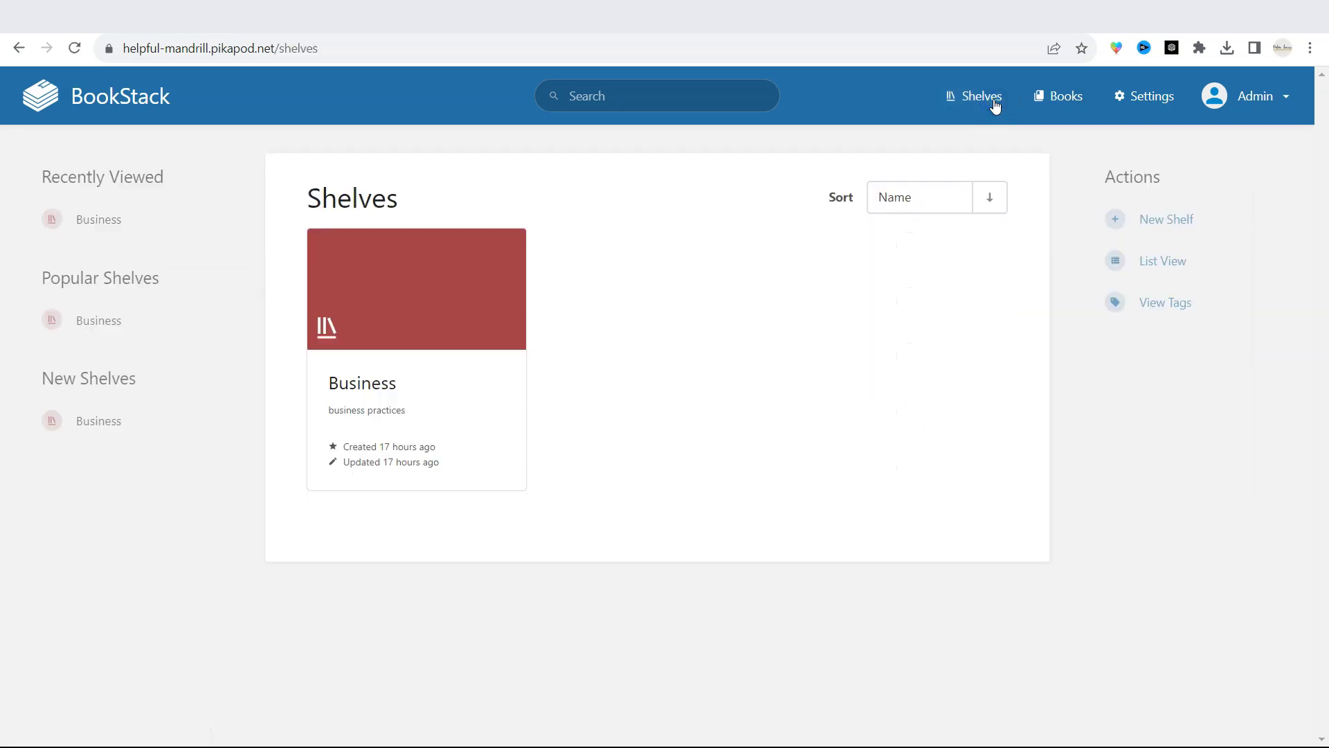
{"action": "left_click", "coordinate": [1059, 101]}
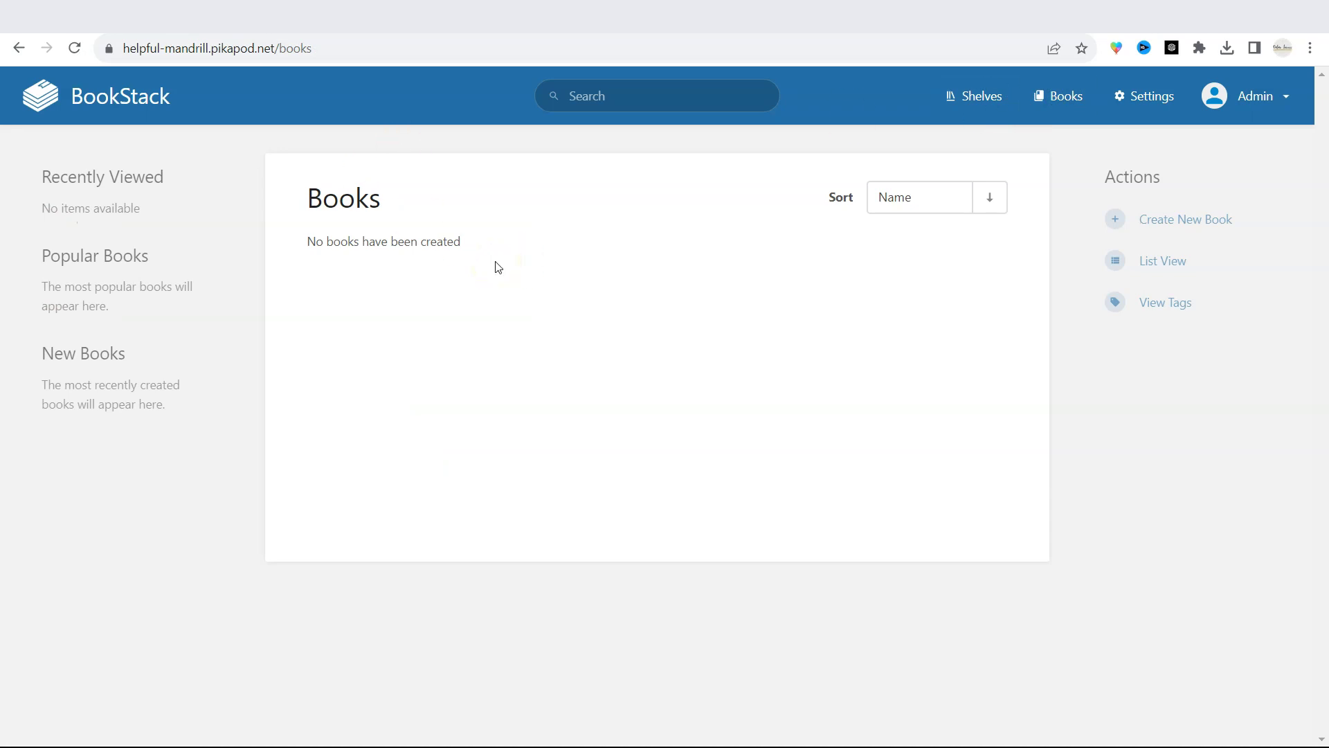
{"action": "left_click", "coordinate": [1165, 99]}
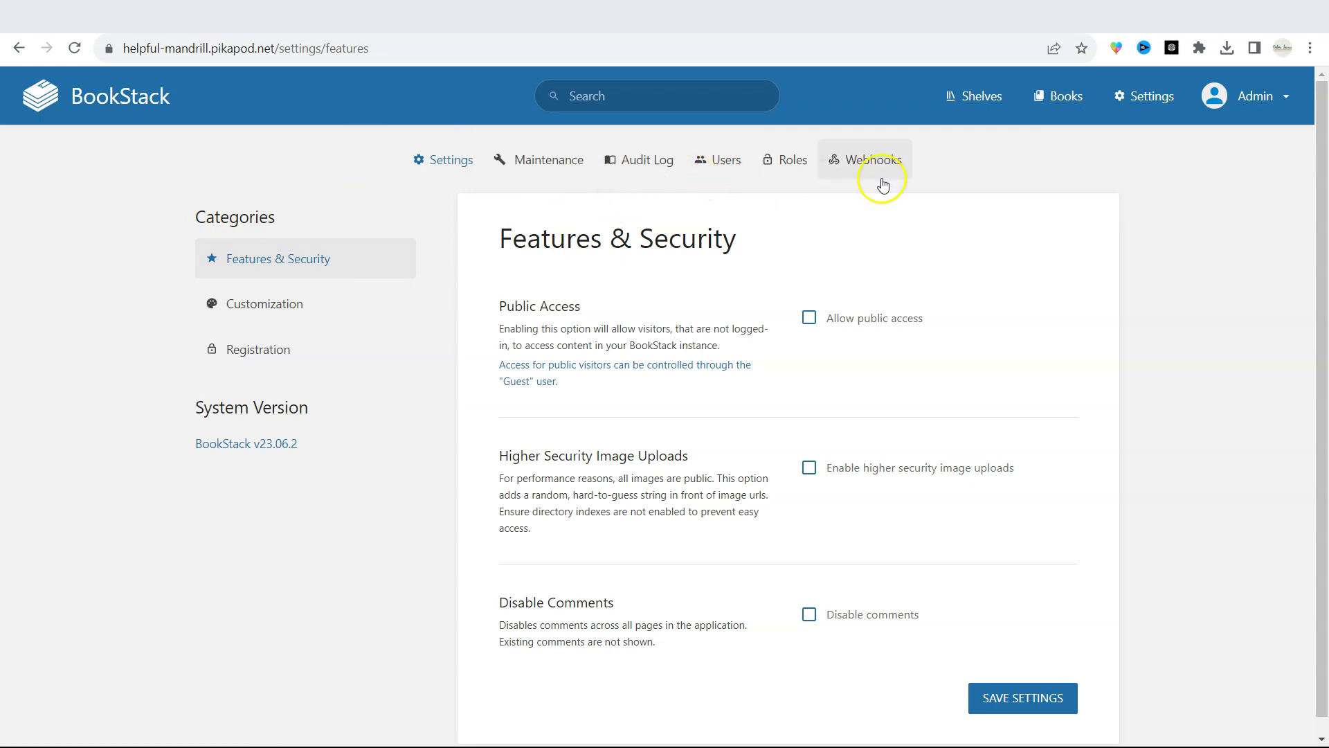
Switch the interface to Dark Mode and back to Light Mode from the Admin menu
{"action": "left_click", "coordinate": [1278, 108]}
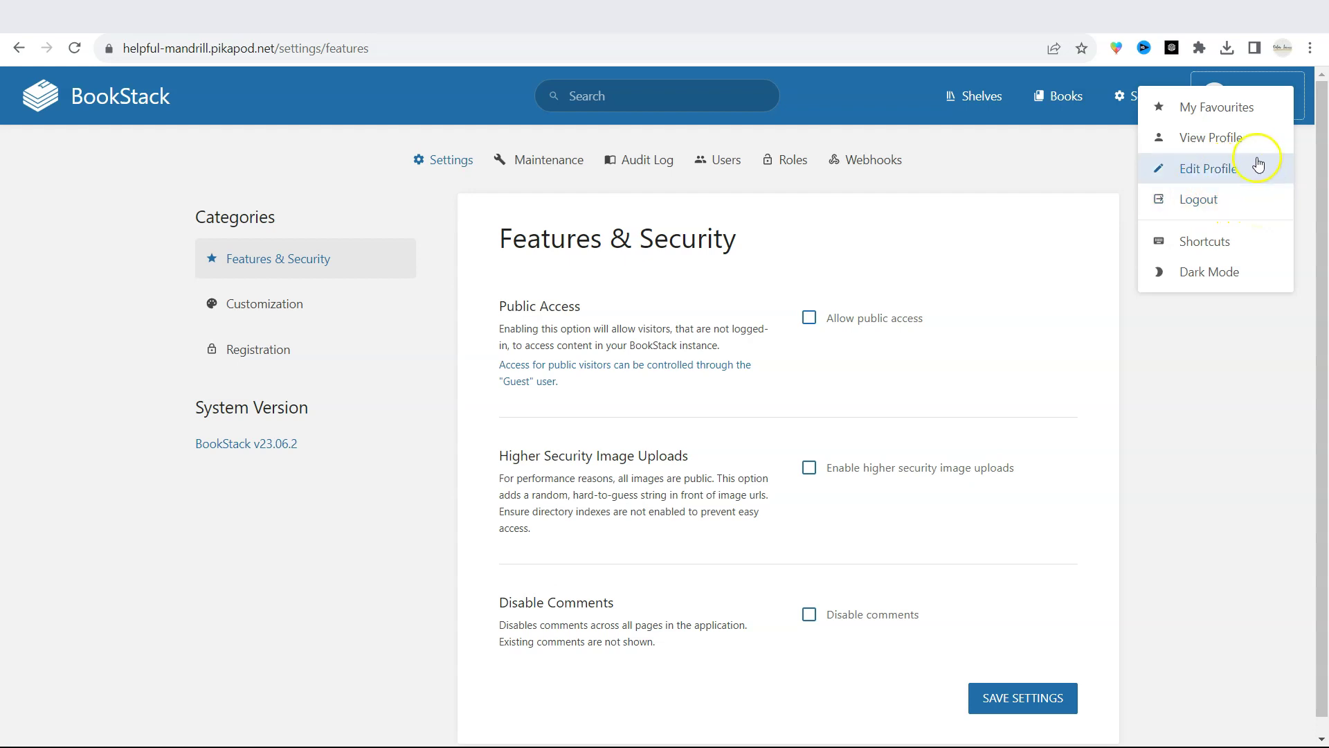
{"action": "left_click", "coordinate": [1217, 268]}
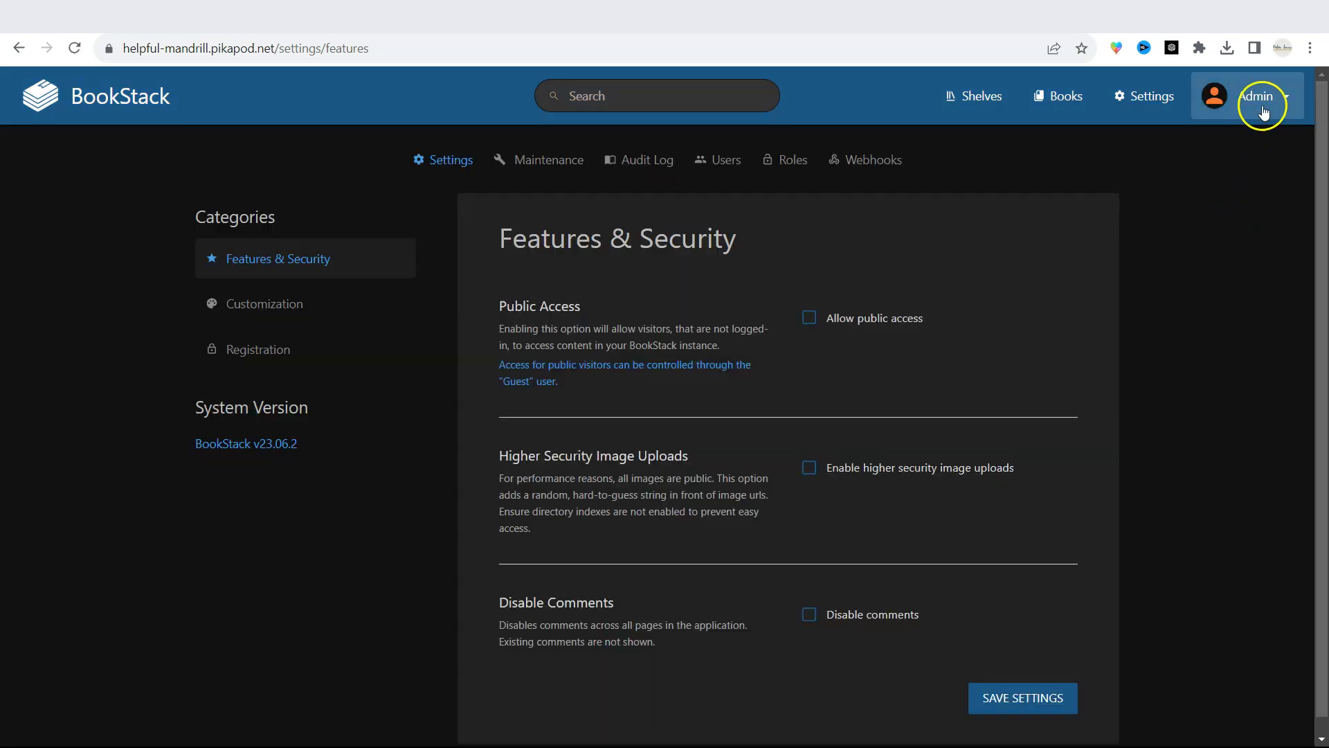
{"action": "left_click", "coordinate": [1264, 112]}
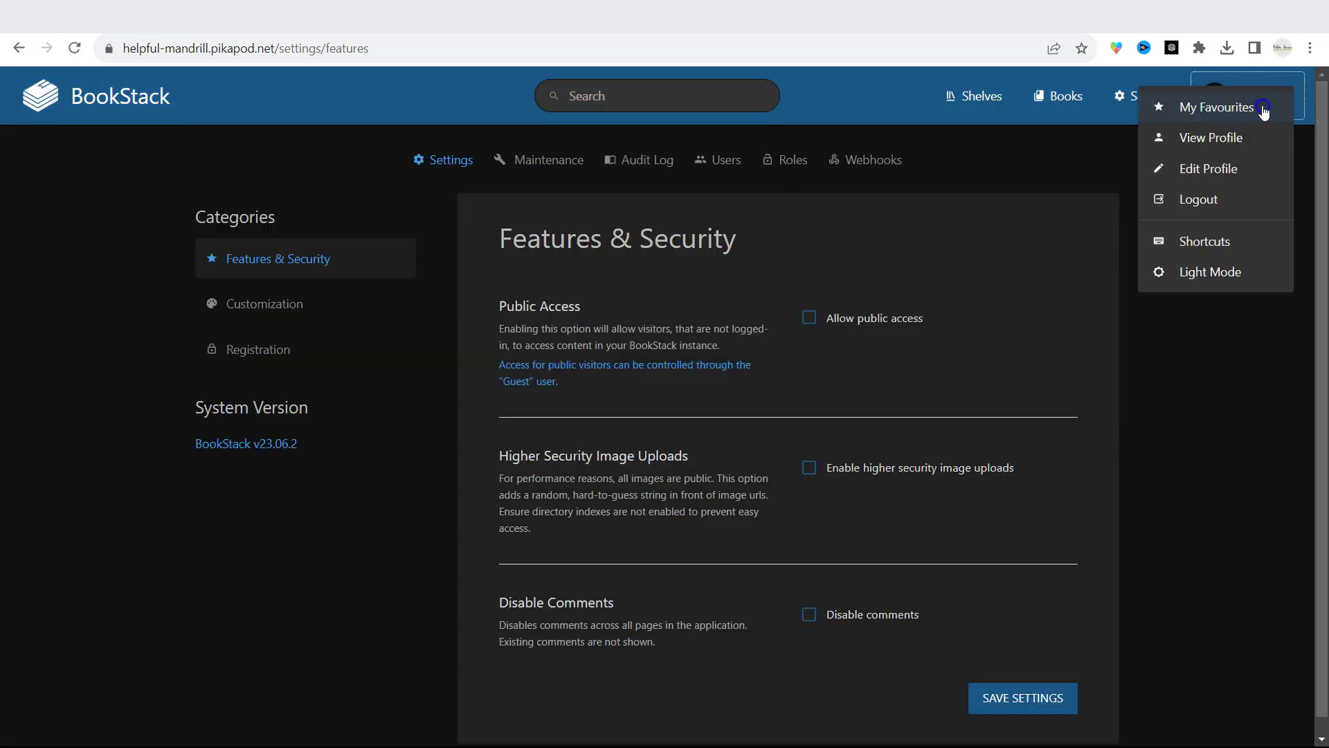
{"action": "left_click", "coordinate": [1219, 268]}
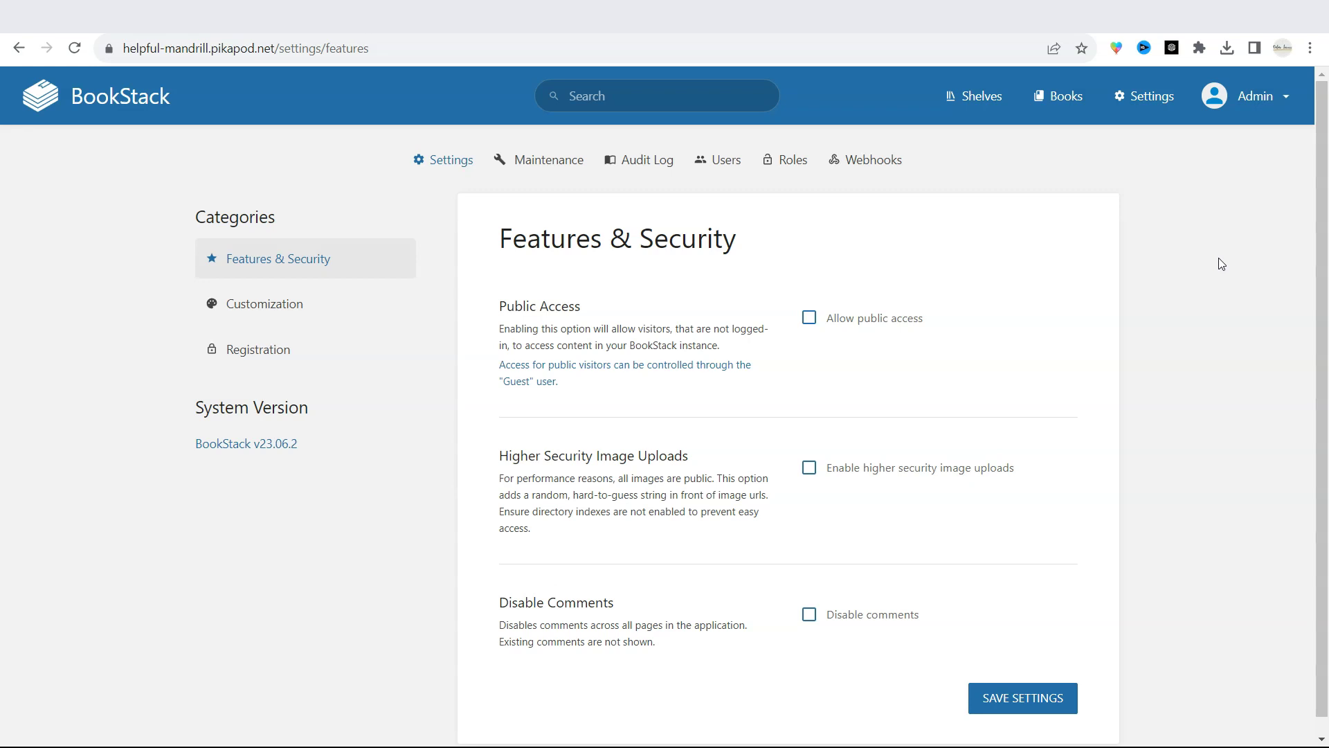
Return to the dashboard, go to Books, and open a blank Create New Book form
{"action": "left_click", "coordinate": [92, 105]}
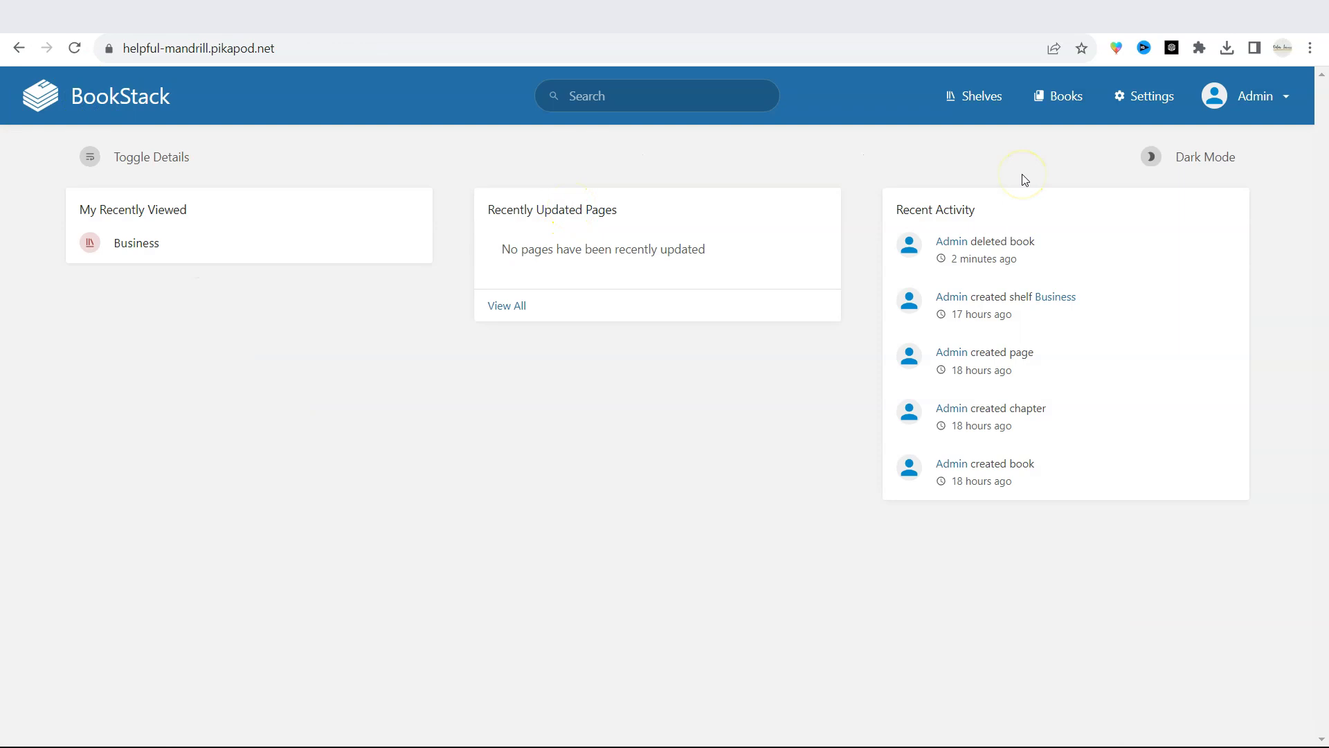
{"action": "left_click", "coordinate": [1064, 103]}
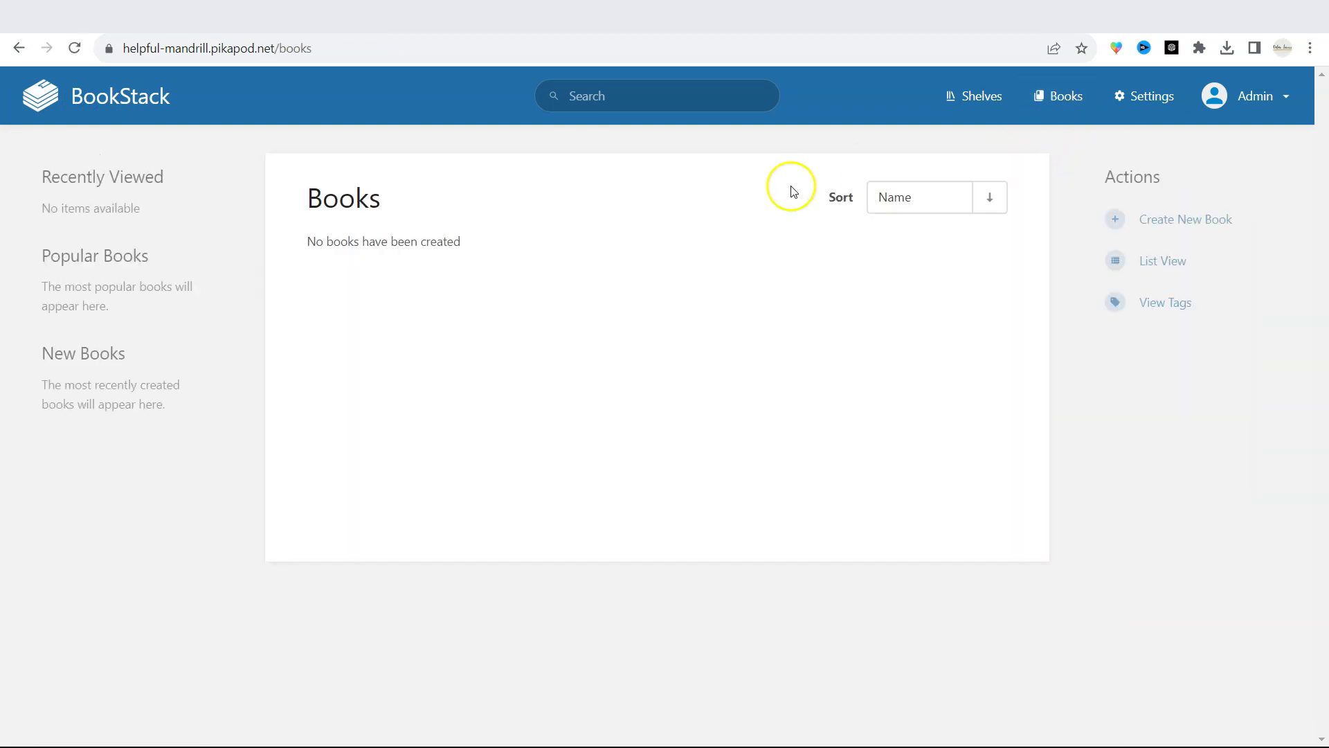
{"action": "left_click", "coordinate": [1208, 229]}
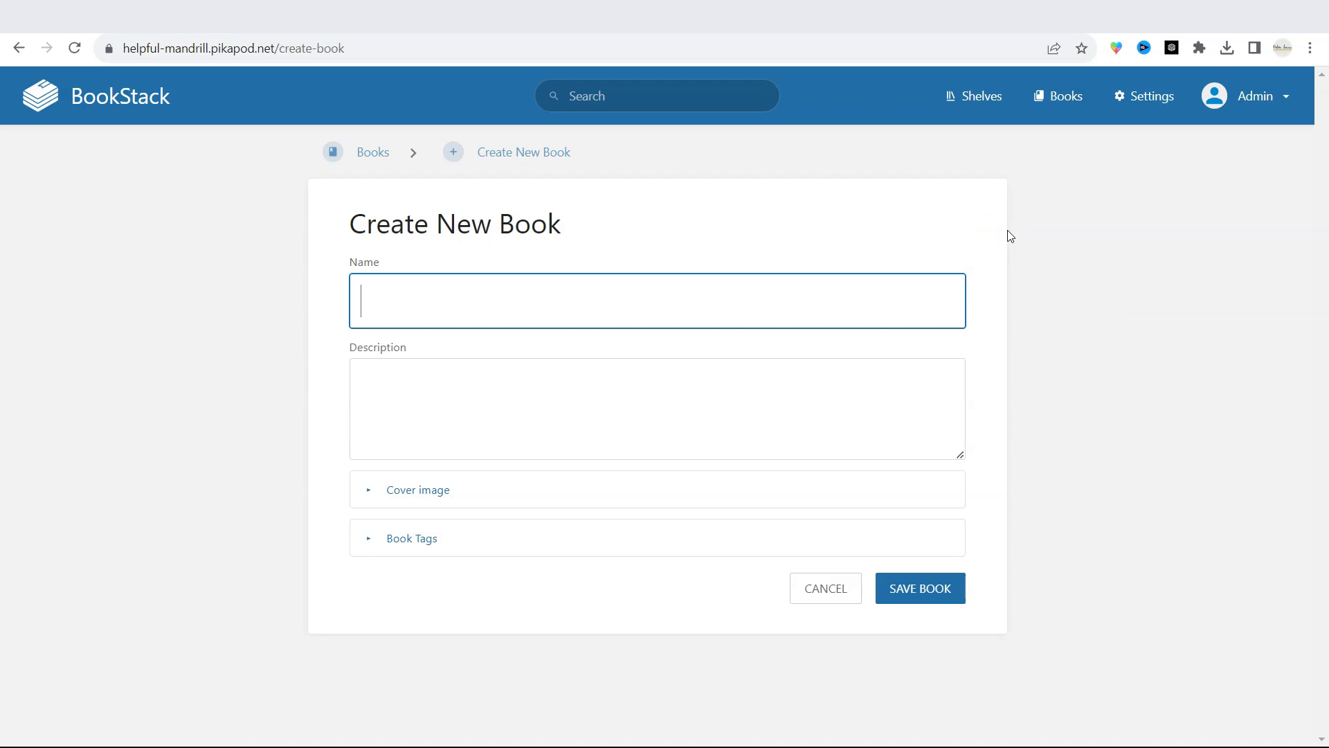
{"action": "type", "text": "Email Marketing"}
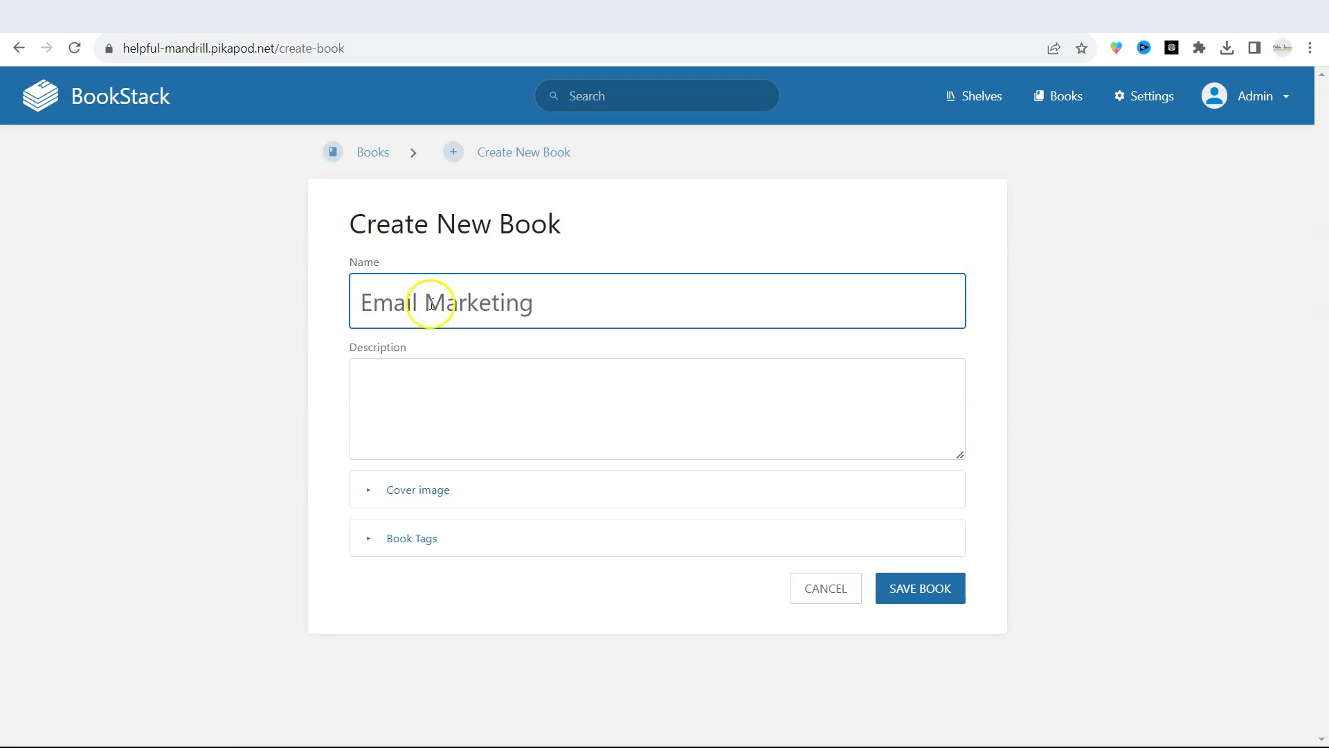
Add the Email Marketing book's description and expand its Cover image section
{"action": "left_click", "coordinate": [478, 397]}
{"action": "type", "text": "Everything you need to know about email marketing: from writing emails to automatization."}
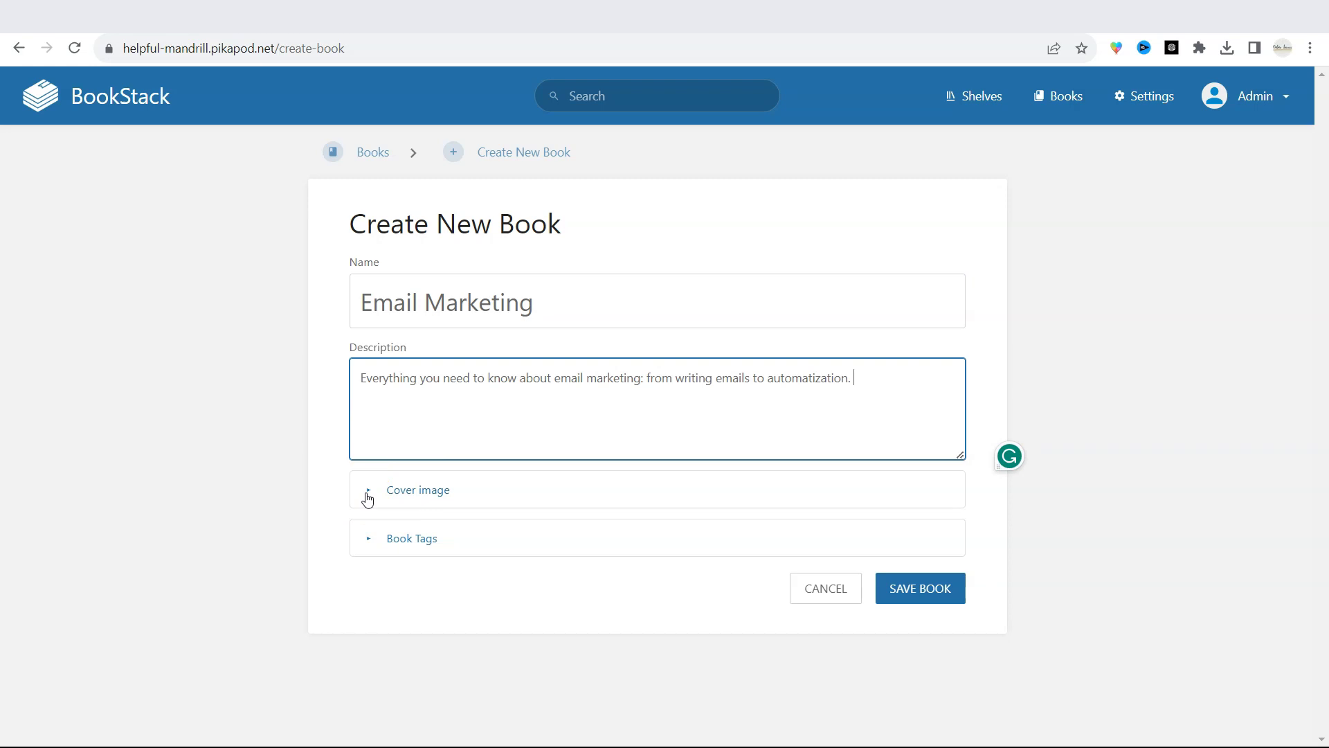
{"action": "left_click", "coordinate": [366, 499]}
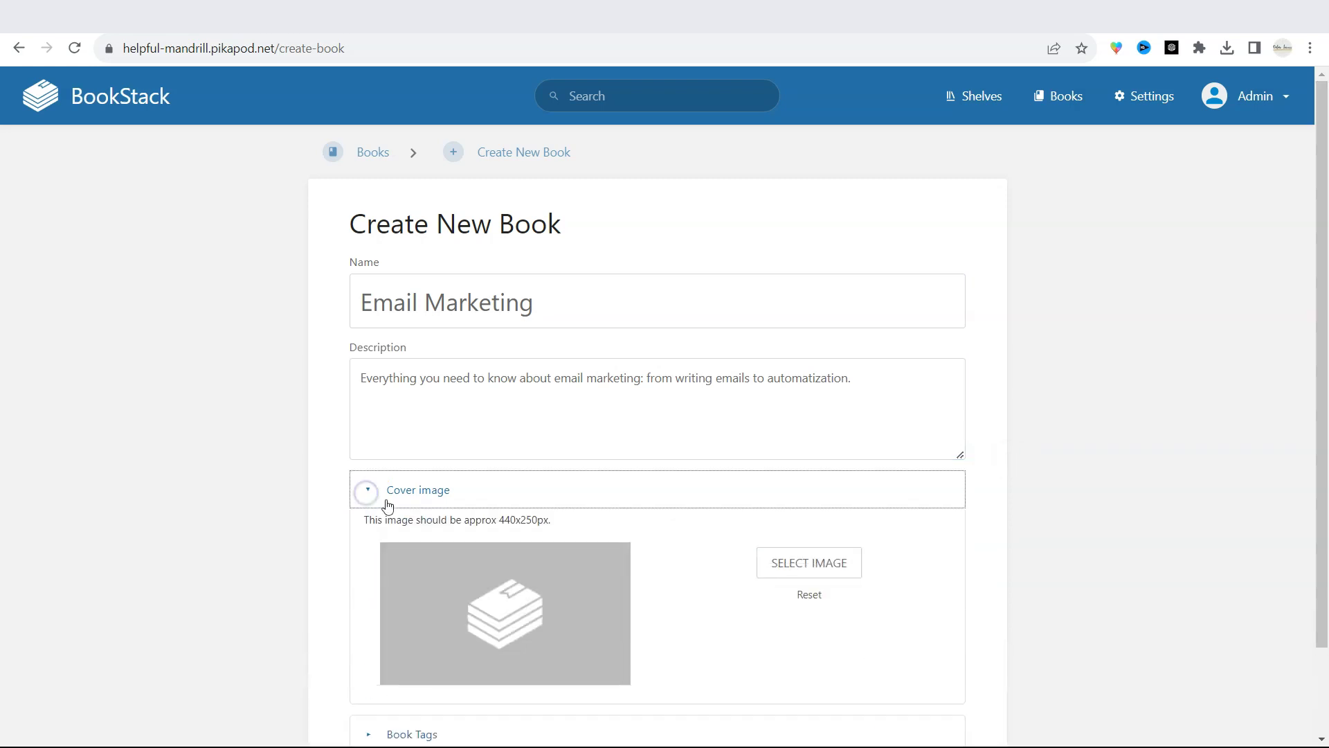
{"action": "scroll", "coordinate": [380, 505], "scroll_direction": "down", "scroll_amount": 1}
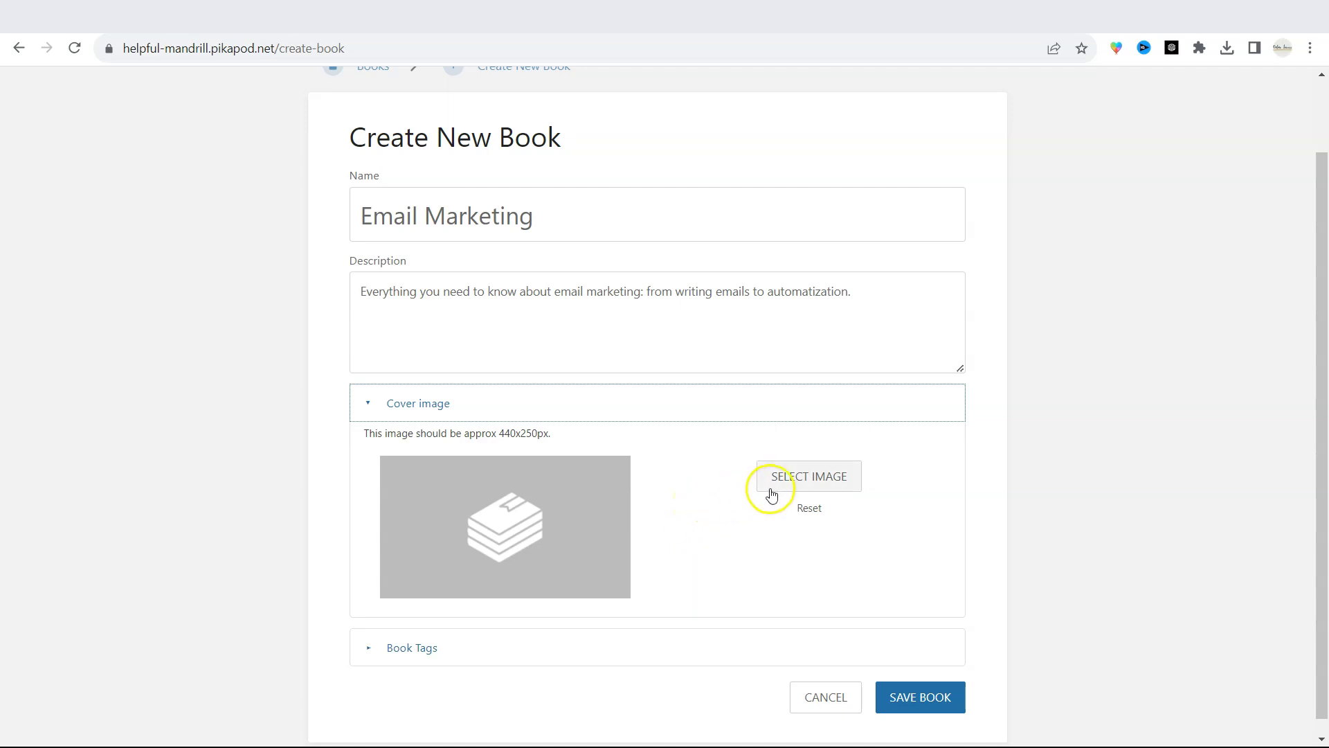
Set the email-marketing cover illustration and add the tags business and email marketing
{"action": "left_click", "coordinate": [828, 479]}
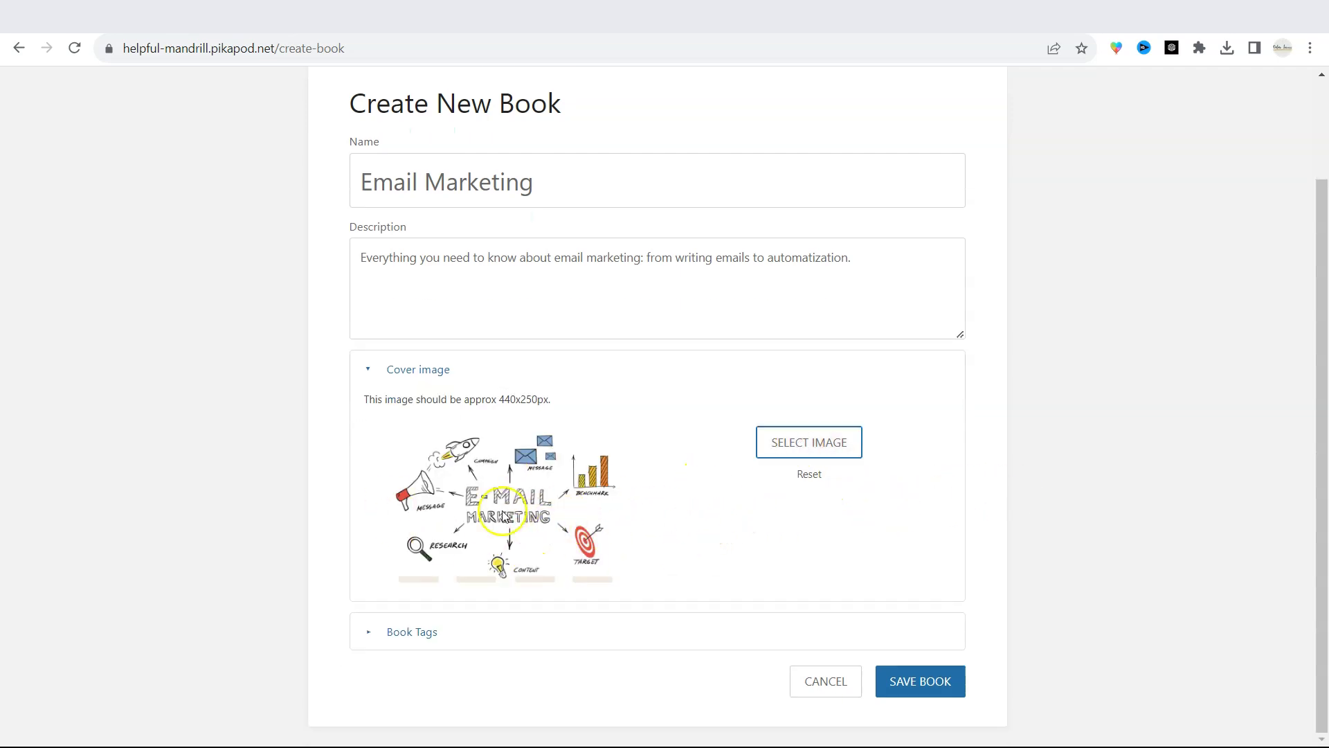
{"action": "left_click", "coordinate": [551, 632]}
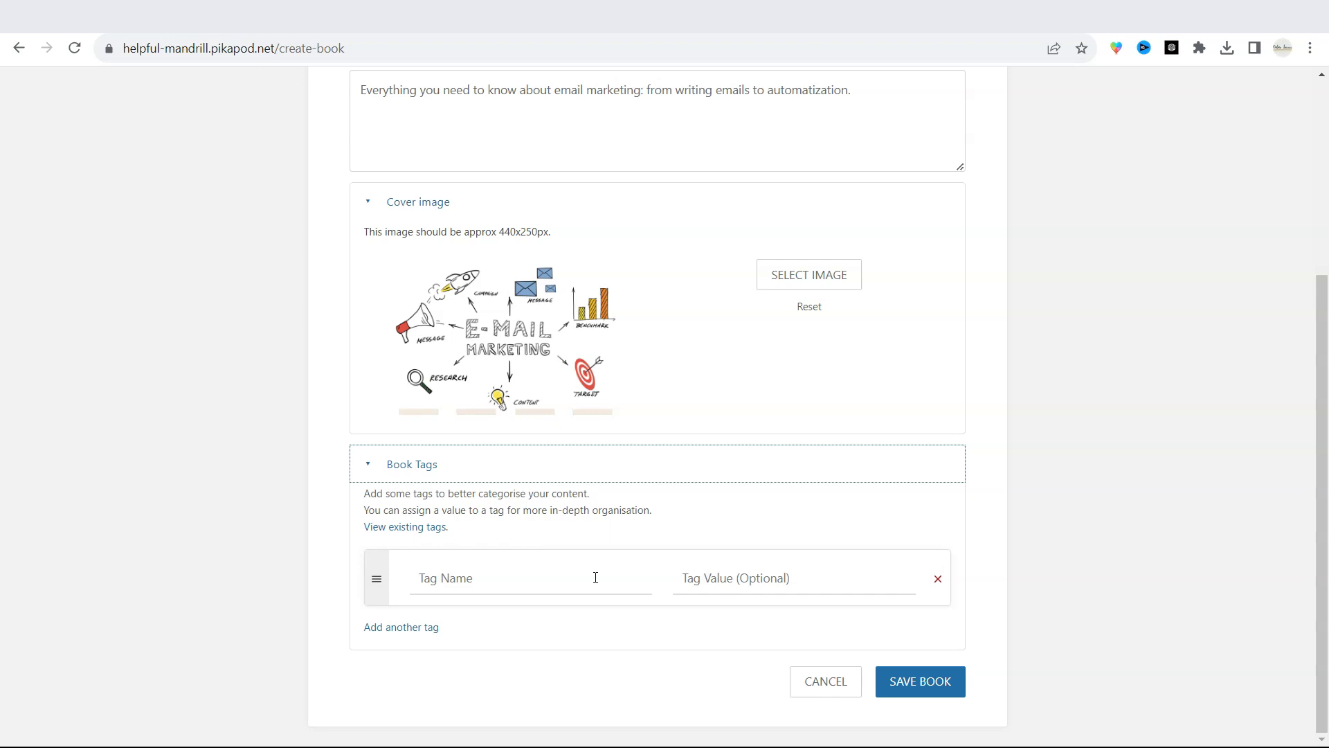
{"action": "left_click", "coordinate": [789, 580]}
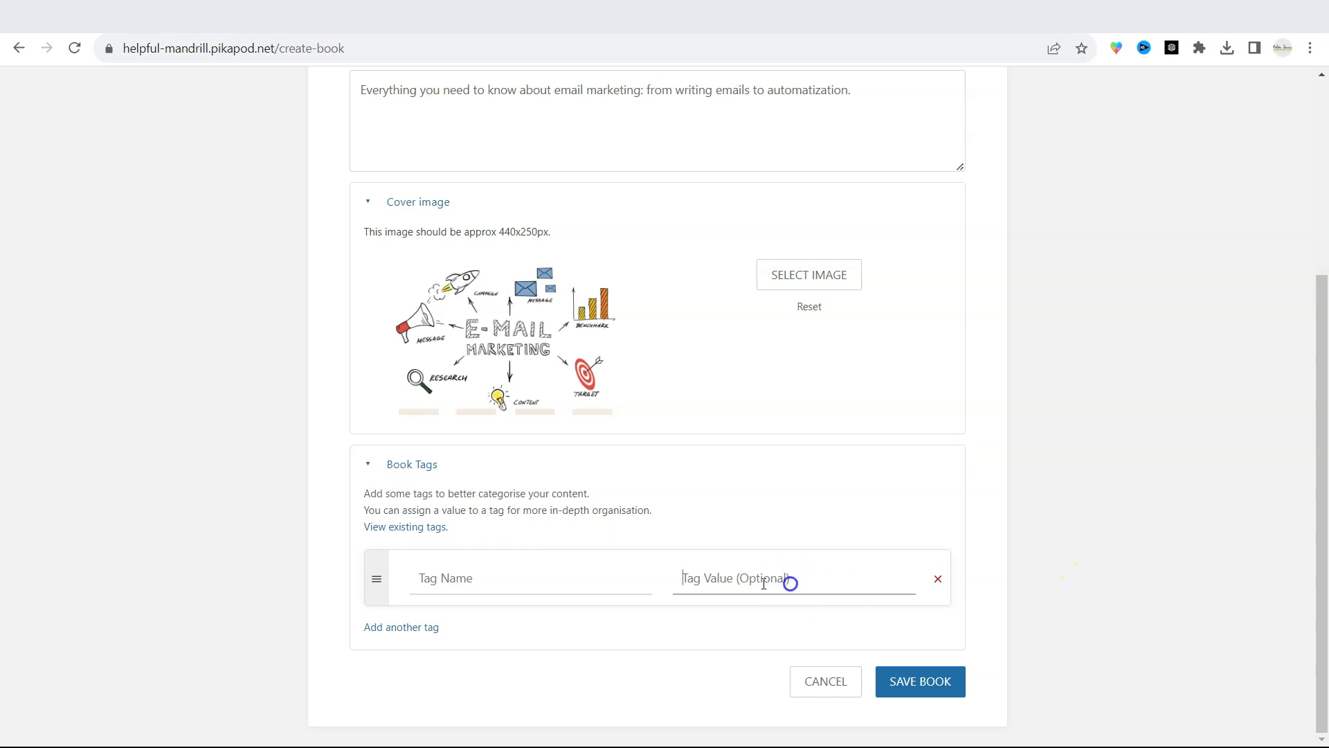
{"action": "left_click", "coordinate": [577, 583]}
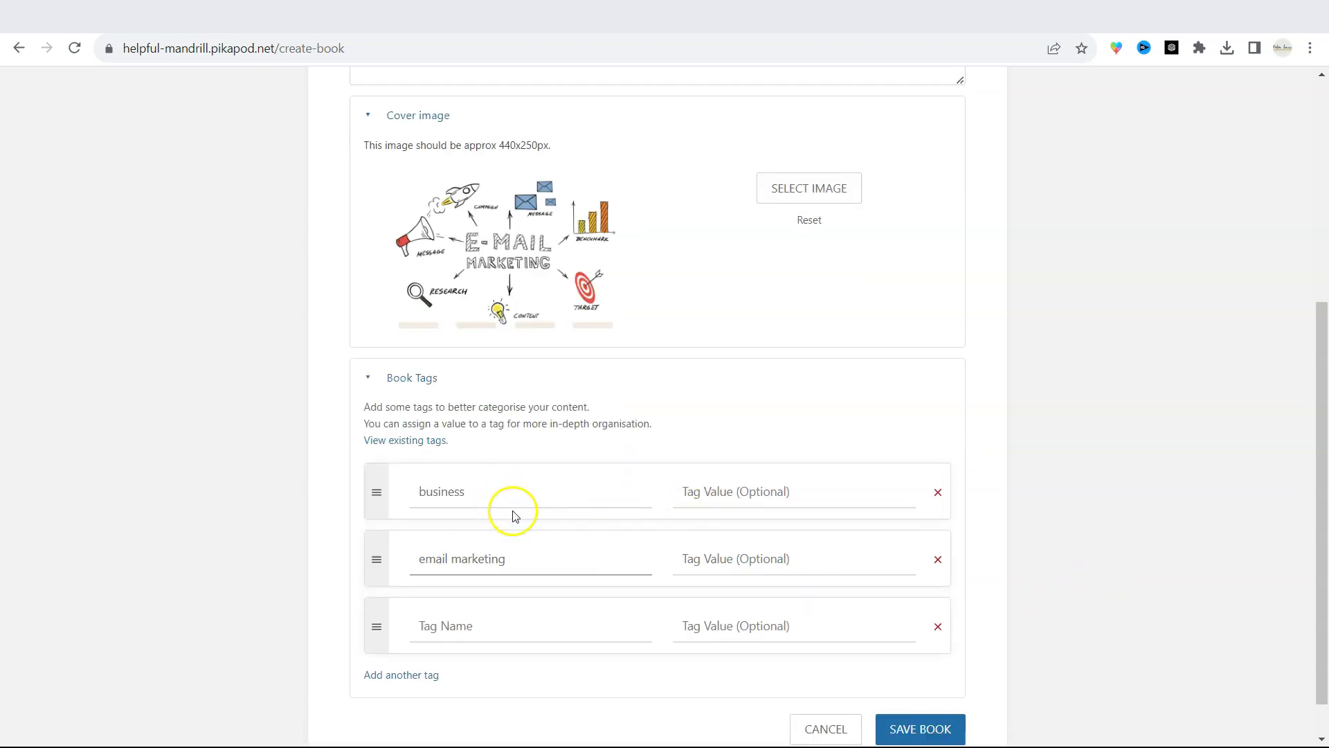
{"action": "scroll", "coordinate": [582, 574], "scroll_direction": "down", "scroll_amount": 1}
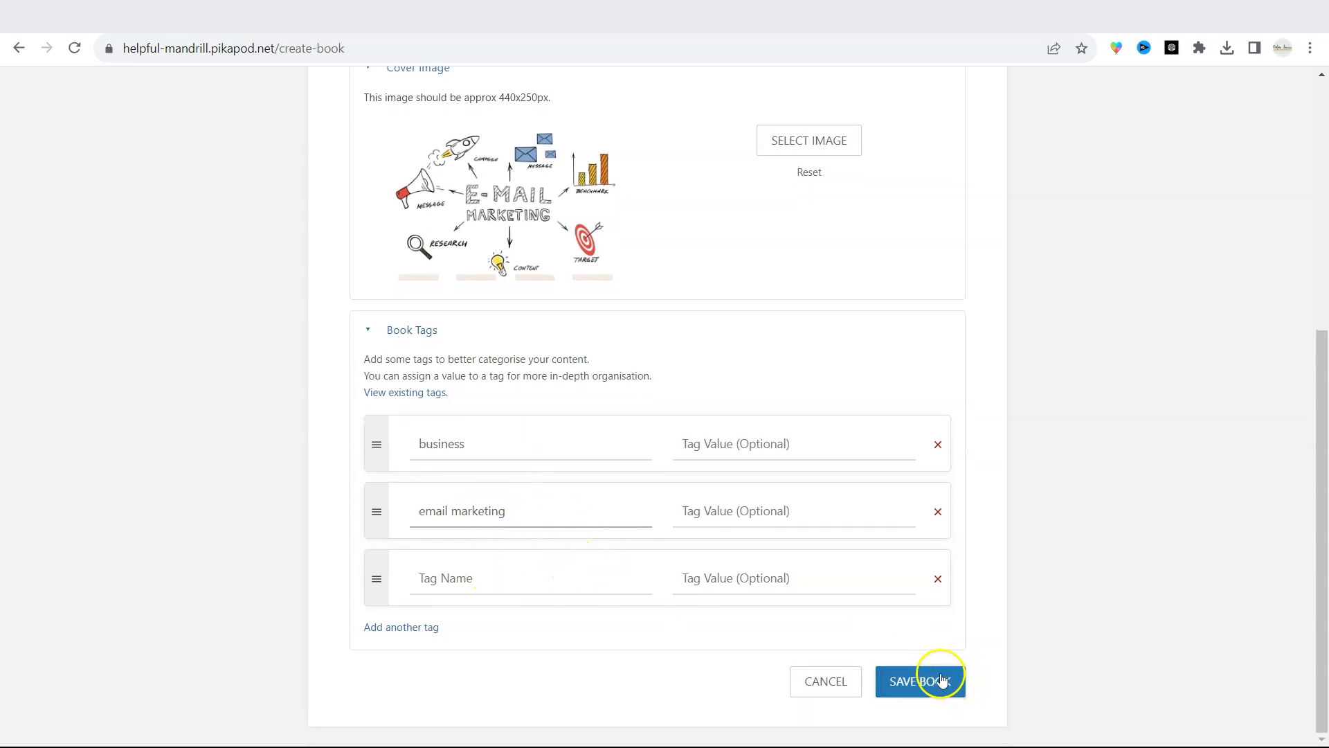
Save the Email Marketing book, then open its edit form and cancel without changes
{"action": "left_click", "coordinate": [940, 680]}
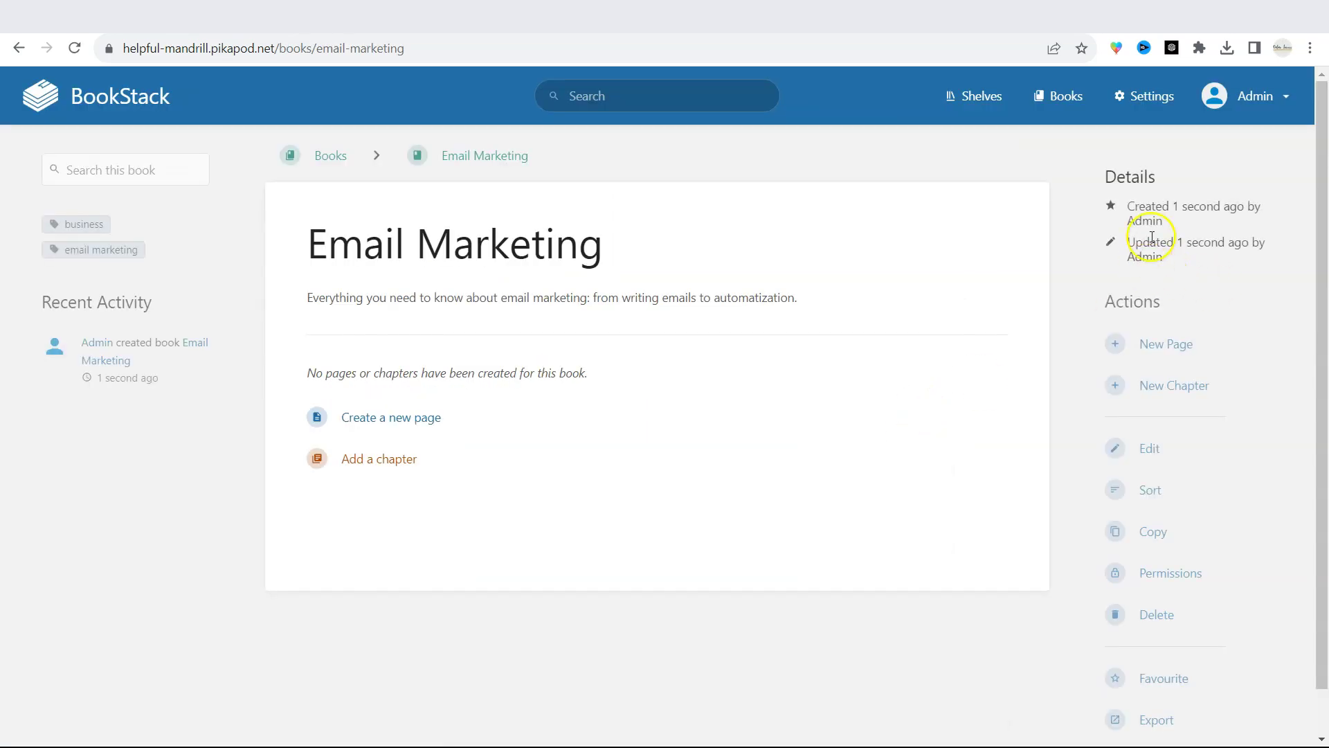
{"action": "left_click", "coordinate": [1152, 455]}
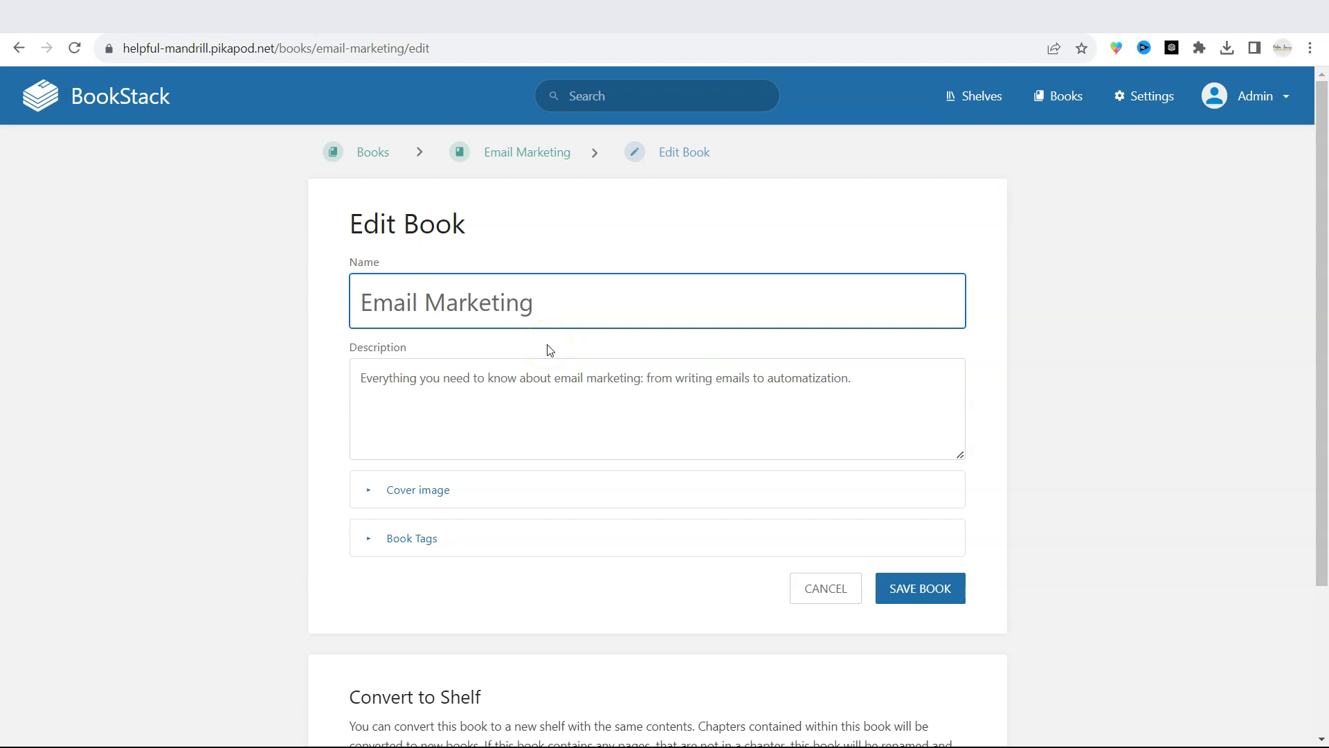
{"action": "left_click", "coordinate": [834, 589]}
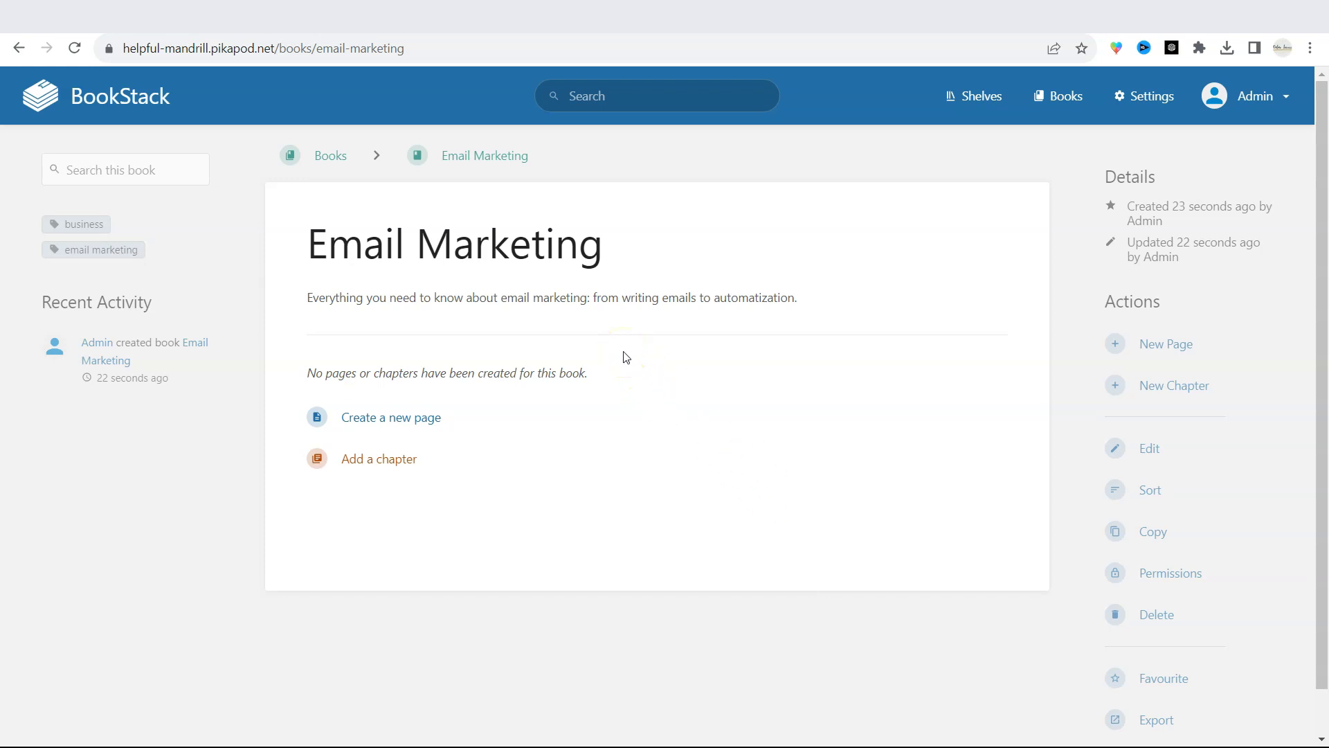
Save a chapter named 'Chapter 1: Introduction to Email Marketing' described as 'Basics of email marketing'
{"action": "left_click", "coordinate": [1171, 399]}
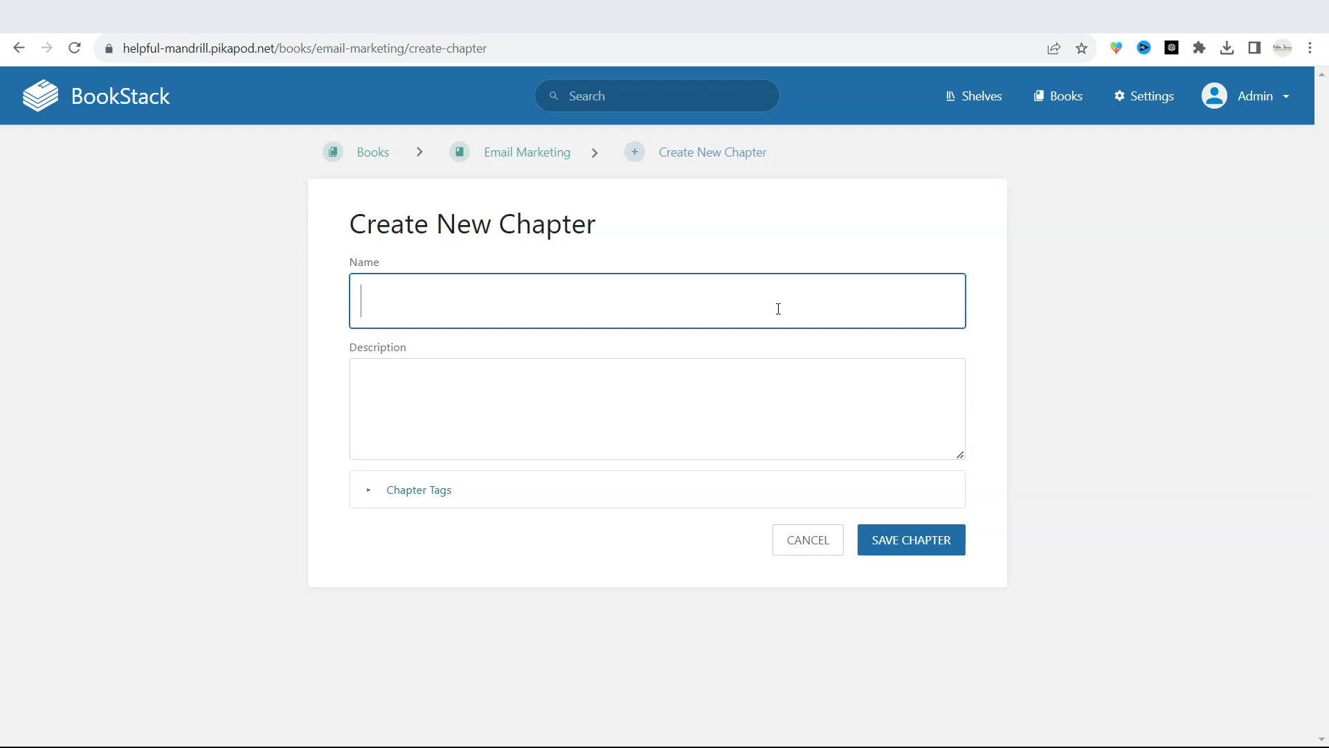
{"action": "type", "text": "Chapter 1: Introduction to Email Marketing"}
{"action": "left_click", "coordinate": [974, 347]}
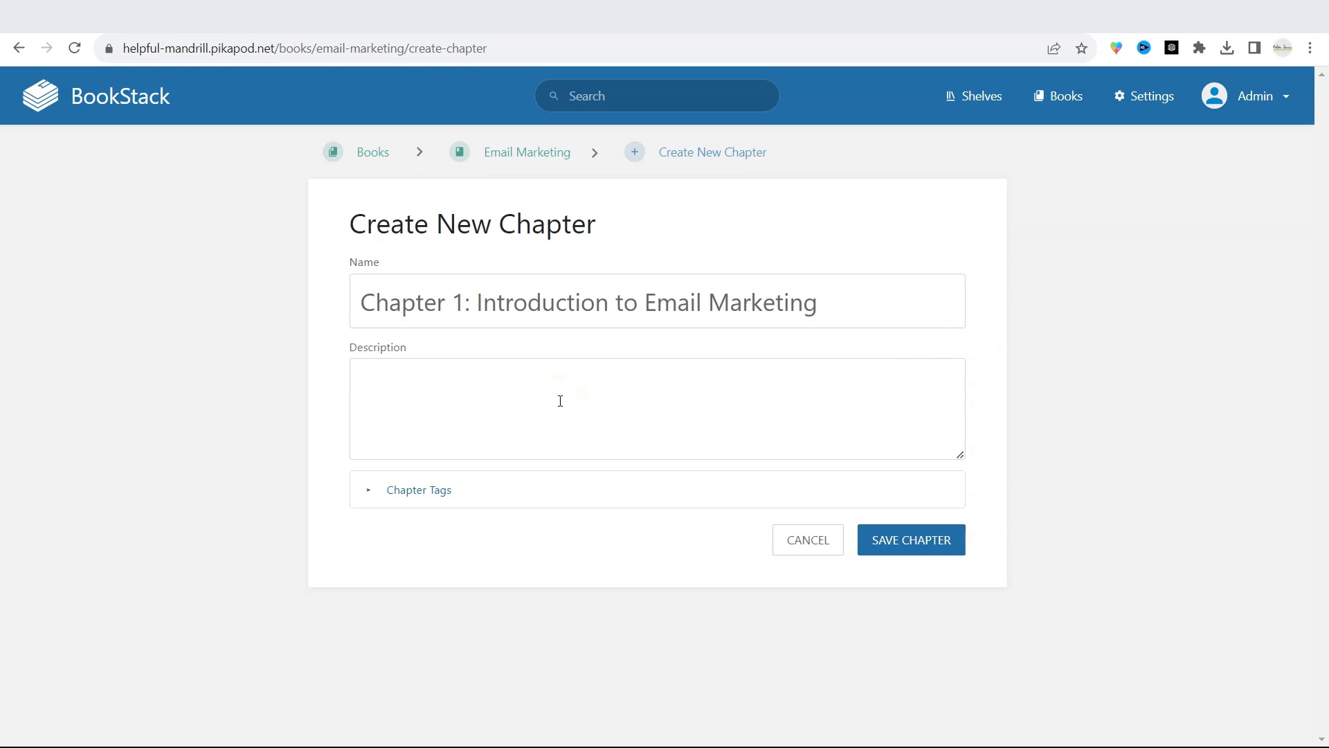
{"action": "left_click", "coordinate": [559, 401]}
{"action": "type", "text": "Basics of email marketing"}
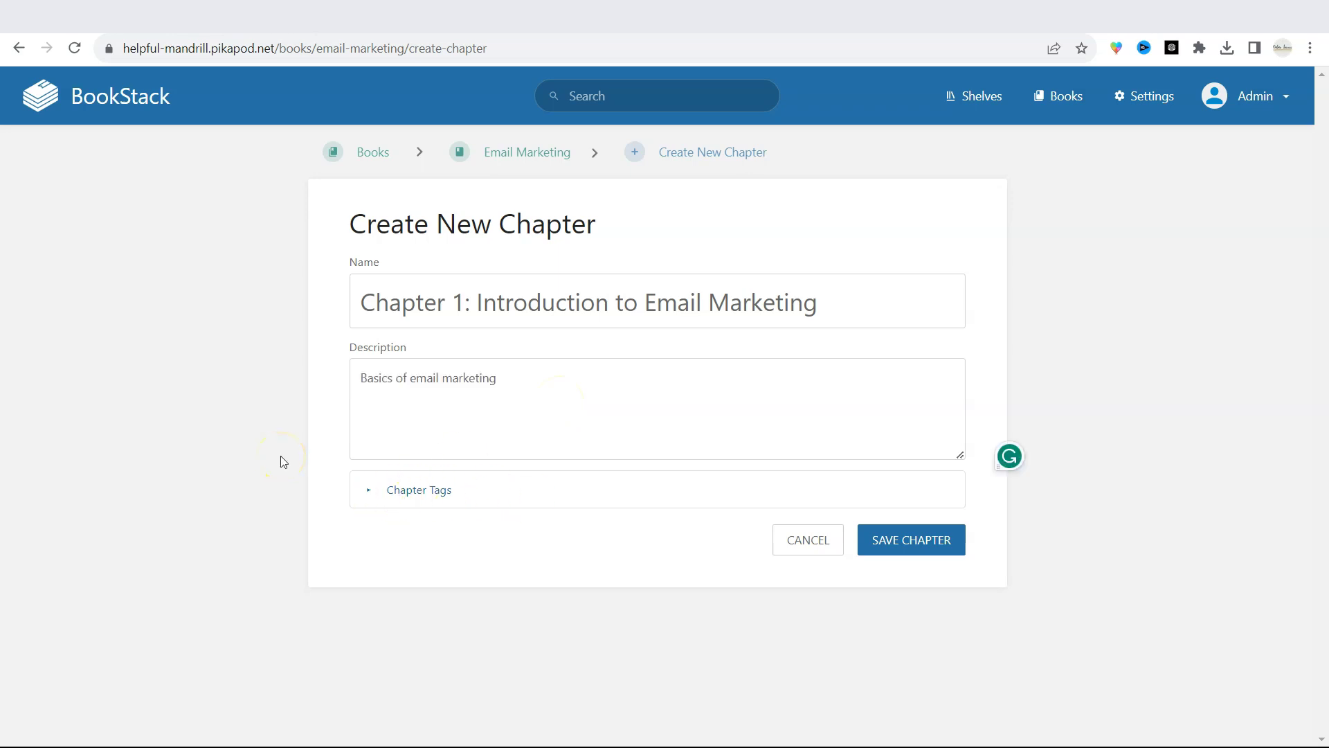
{"action": "left_click", "coordinate": [946, 543]}
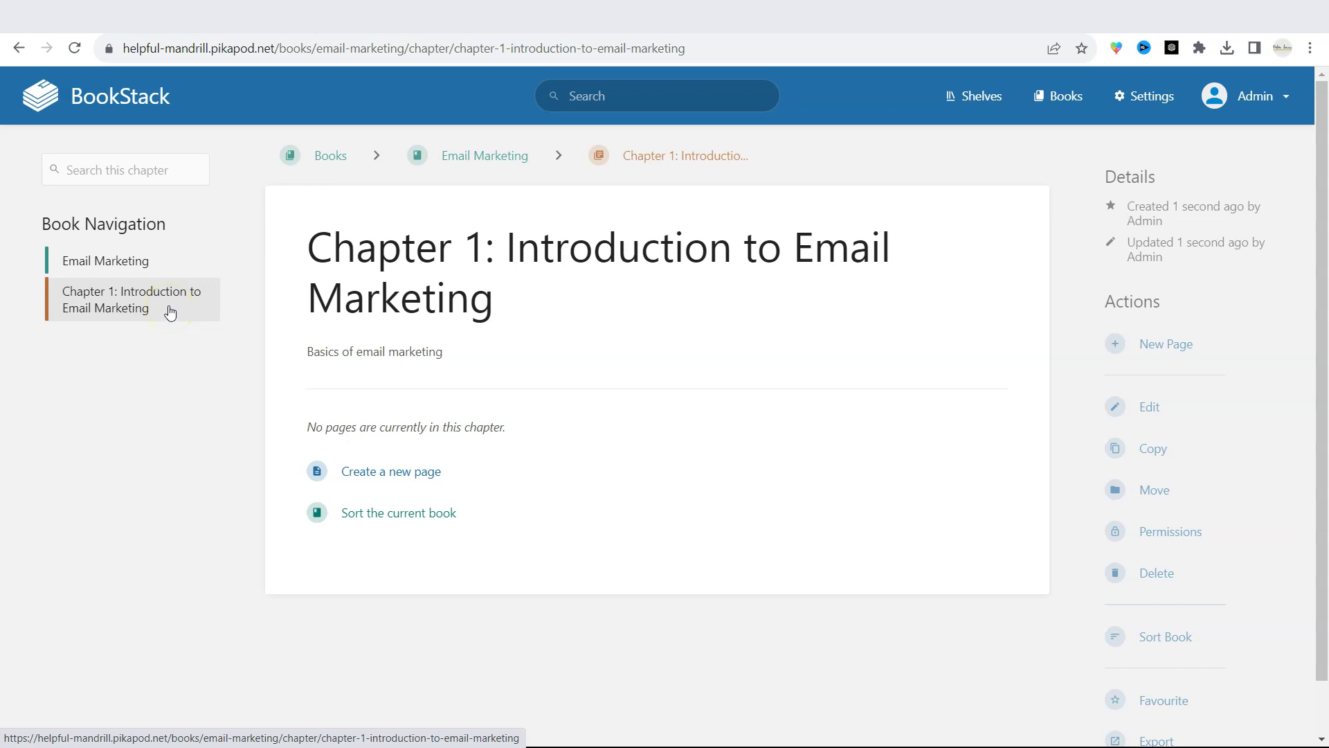
Draft page 'The Power of Email Marketing' with pasted article text and a 1.1 heading
{"action": "left_click", "coordinate": [1212, 354]}
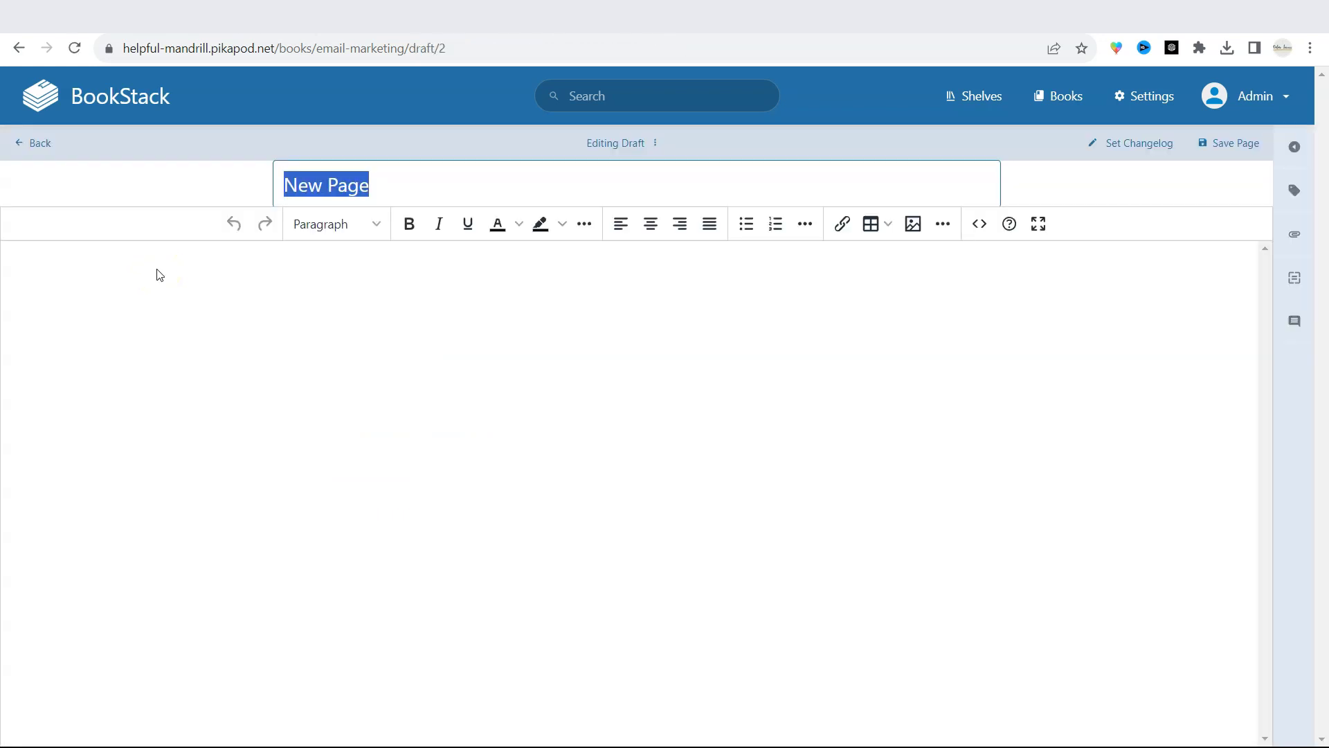
{"action": "left_click", "coordinate": [177, 287]}
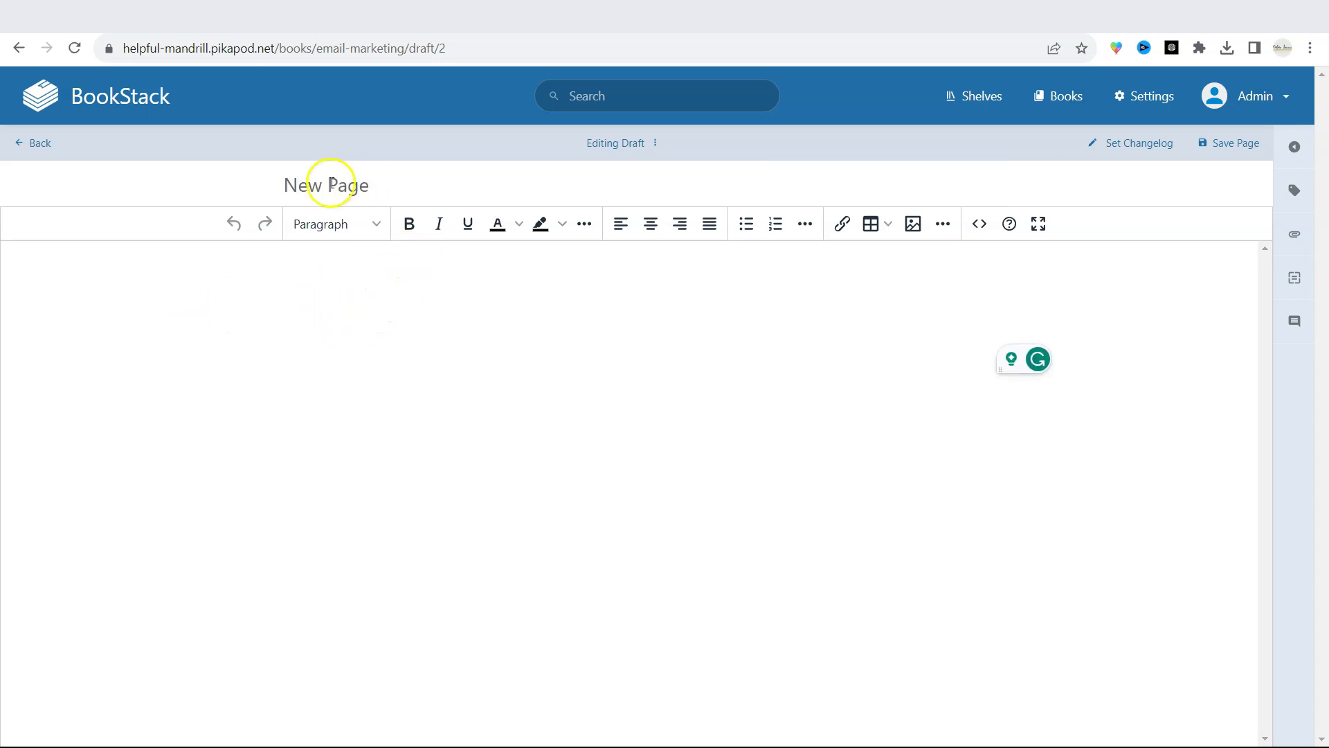
{"action": "left_click", "coordinate": [368, 233]}
{"action": "left_click", "coordinate": [371, 231]}
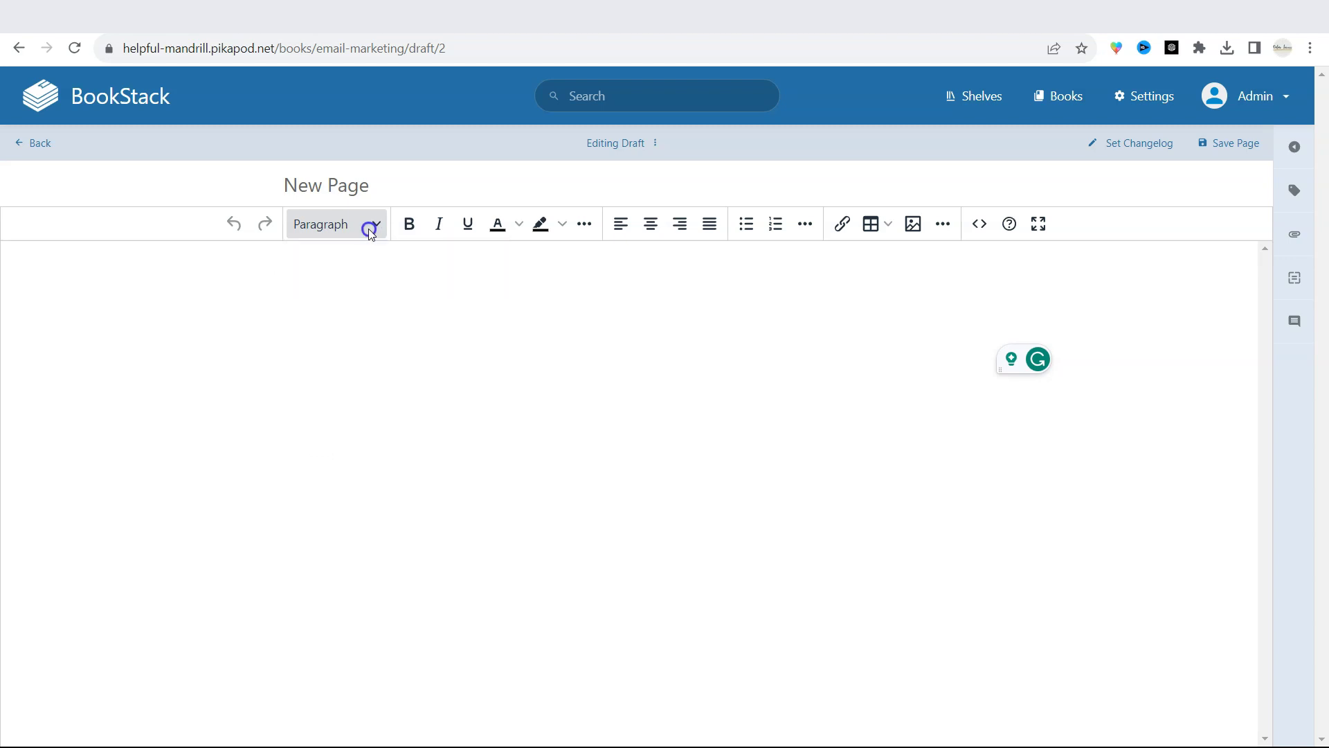
{"action": "left_click", "coordinate": [888, 225]}
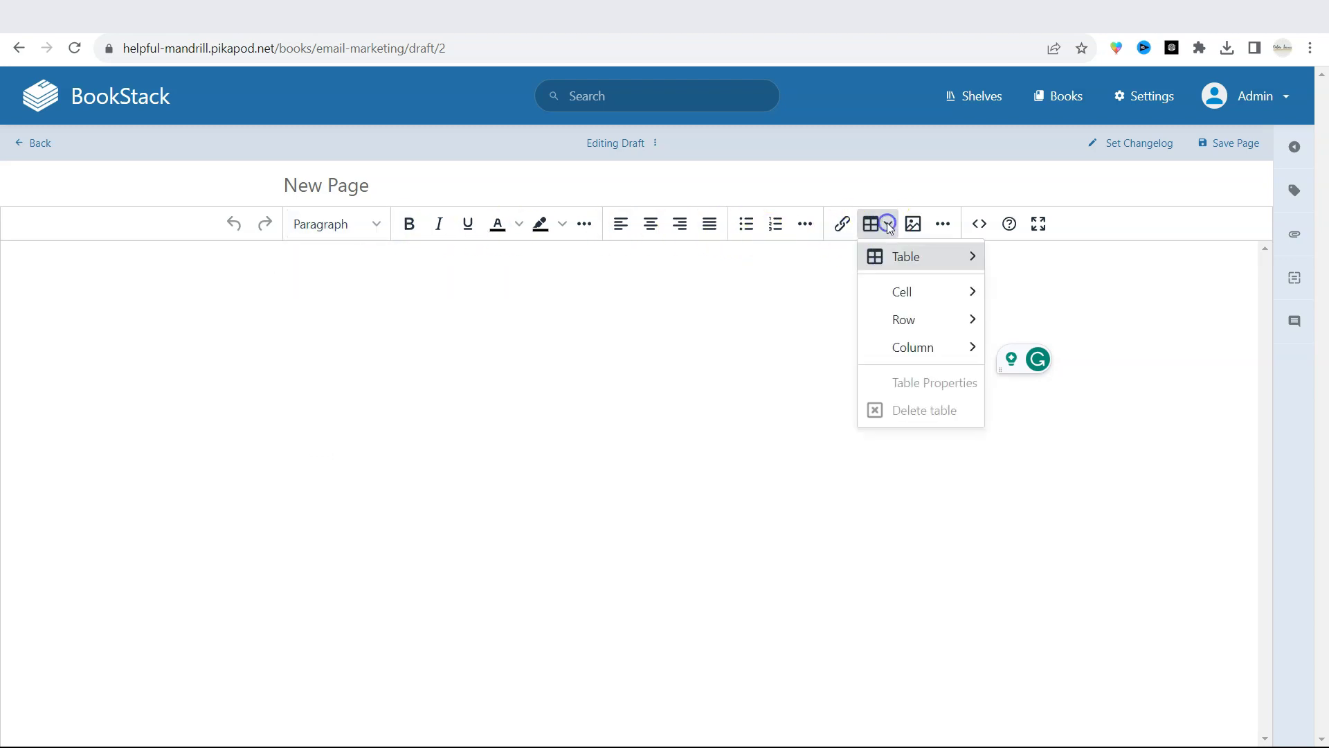
{"action": "left_click", "coordinate": [889, 224]}
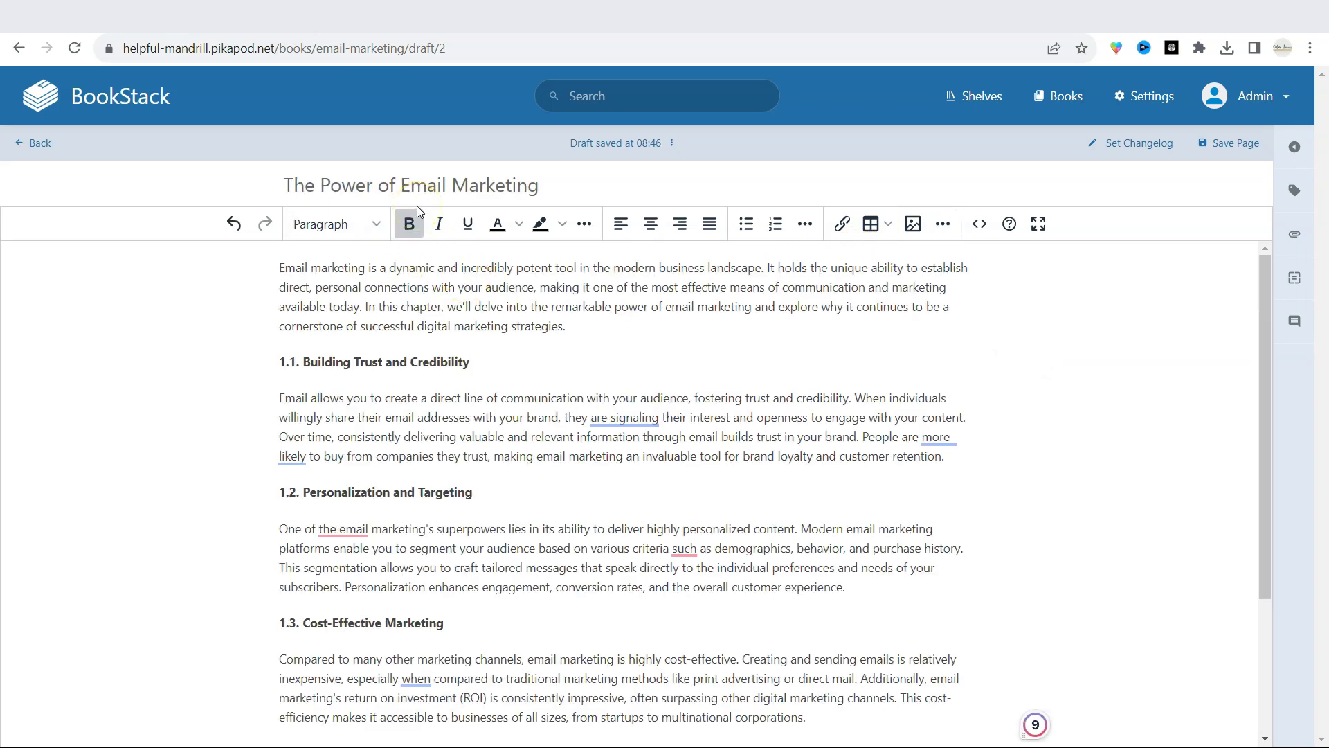
{"action": "left_click", "coordinate": [312, 185]}
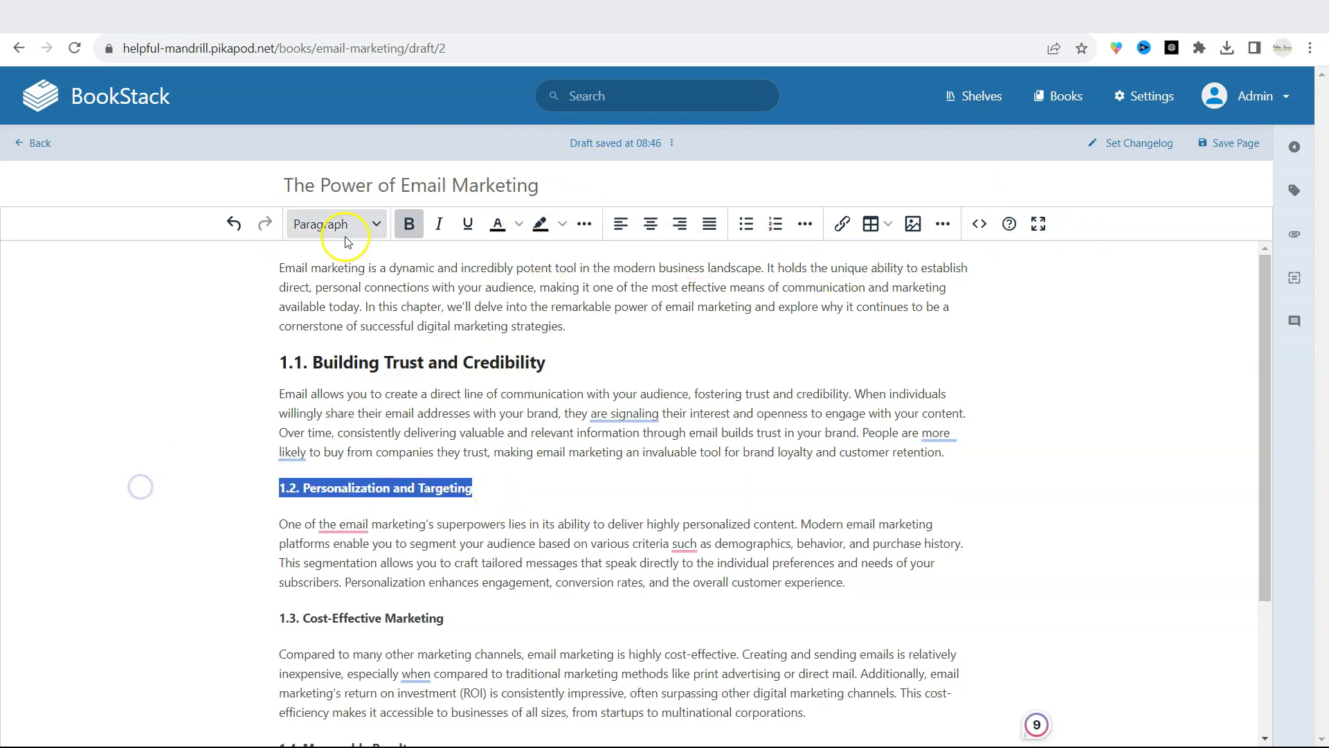
Make sections 1.2, 1.3 and 1.4 headings, then place the caret on the blank line below 1.3
{"action": "left_click", "coordinate": [338, 224]}
{"action": "left_click", "coordinate": [379, 385]}
{"action": "scroll", "coordinate": [379, 386], "scroll_direction": "down", "scroll_amount": 1}
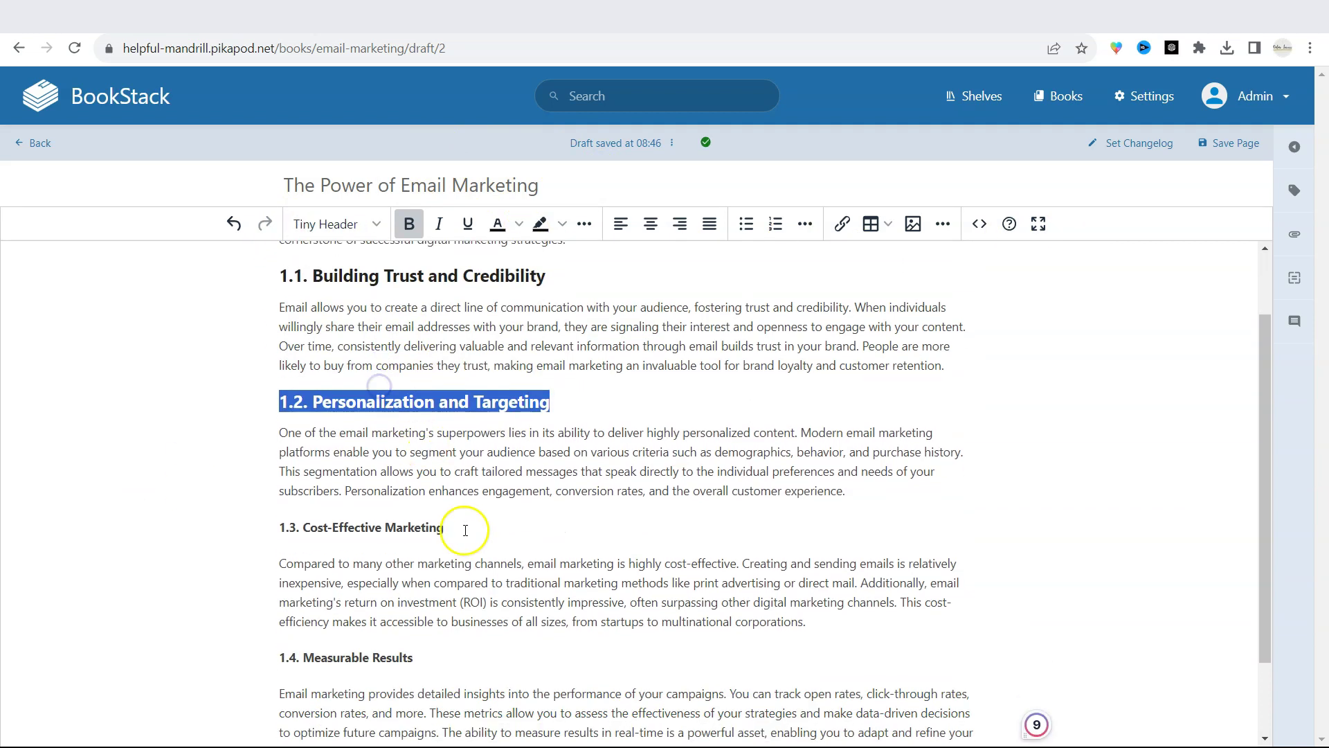
{"action": "left_click_drag", "start_coordinate": [461, 528], "coordinate": [261, 527]}
{"action": "left_click", "coordinate": [363, 222]}
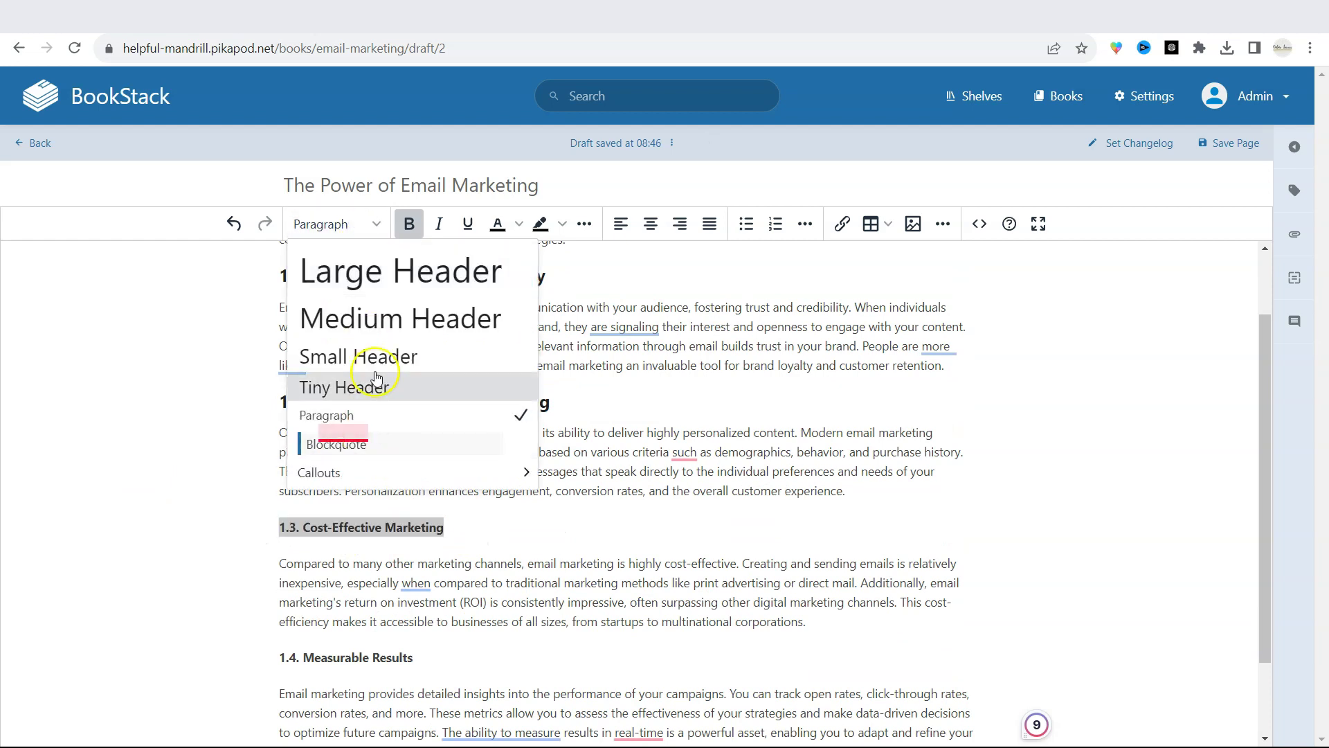
{"action": "left_click", "coordinate": [343, 387]}
{"action": "left_click", "coordinate": [446, 645]}
{"action": "key", "text": "ctrl+4"}
{"action": "scroll", "coordinate": [526, 544], "scroll_direction": "down", "scroll_amount": 1}
{"action": "left_click", "coordinate": [504, 553]}
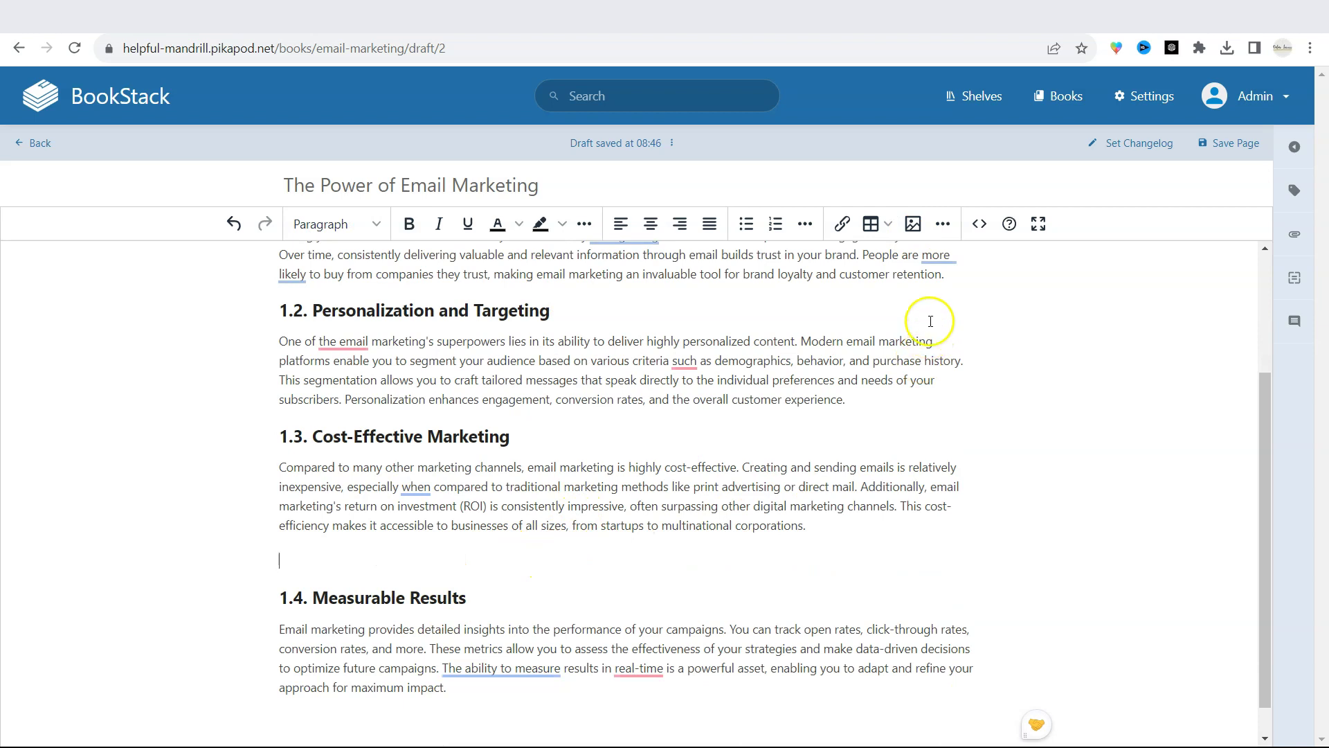
Insert the uploaded e-mail marketing illustration, centre-align it, and save the page
{"action": "left_click", "coordinate": [914, 226]}
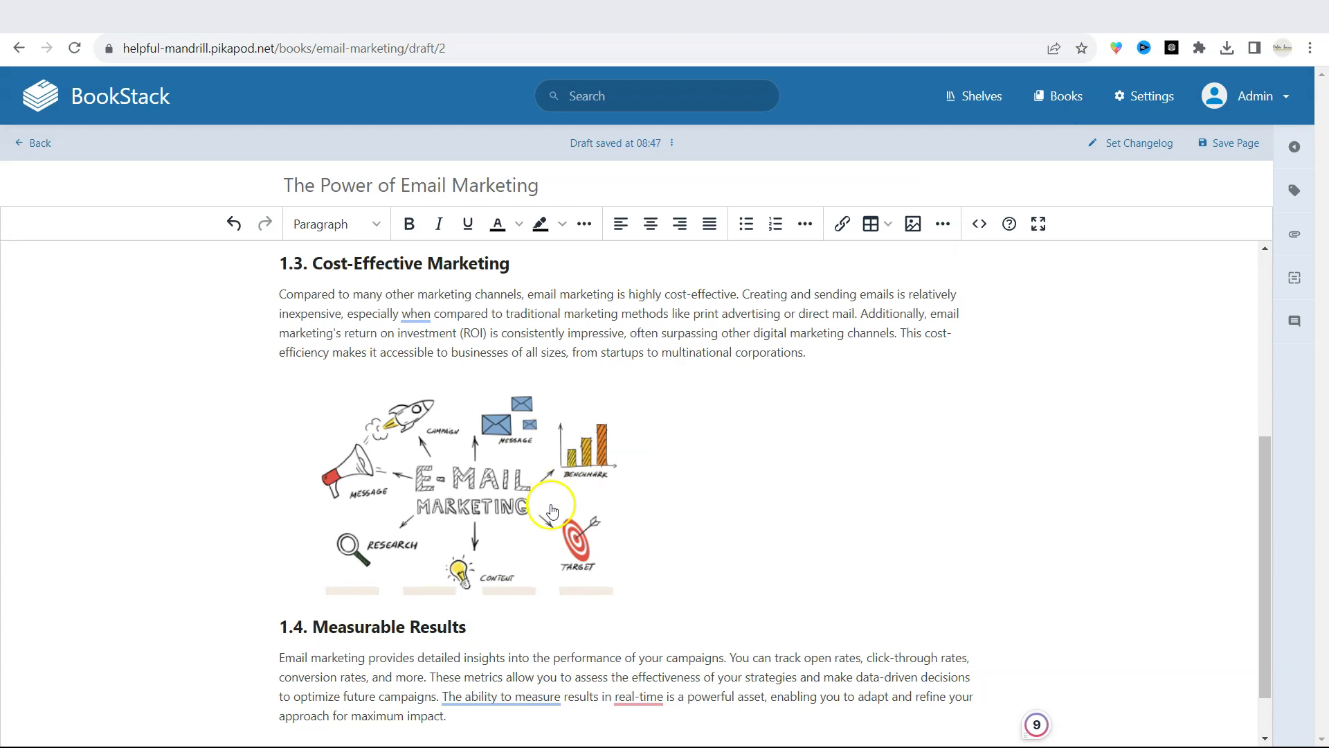
{"action": "left_click", "coordinate": [548, 509]}
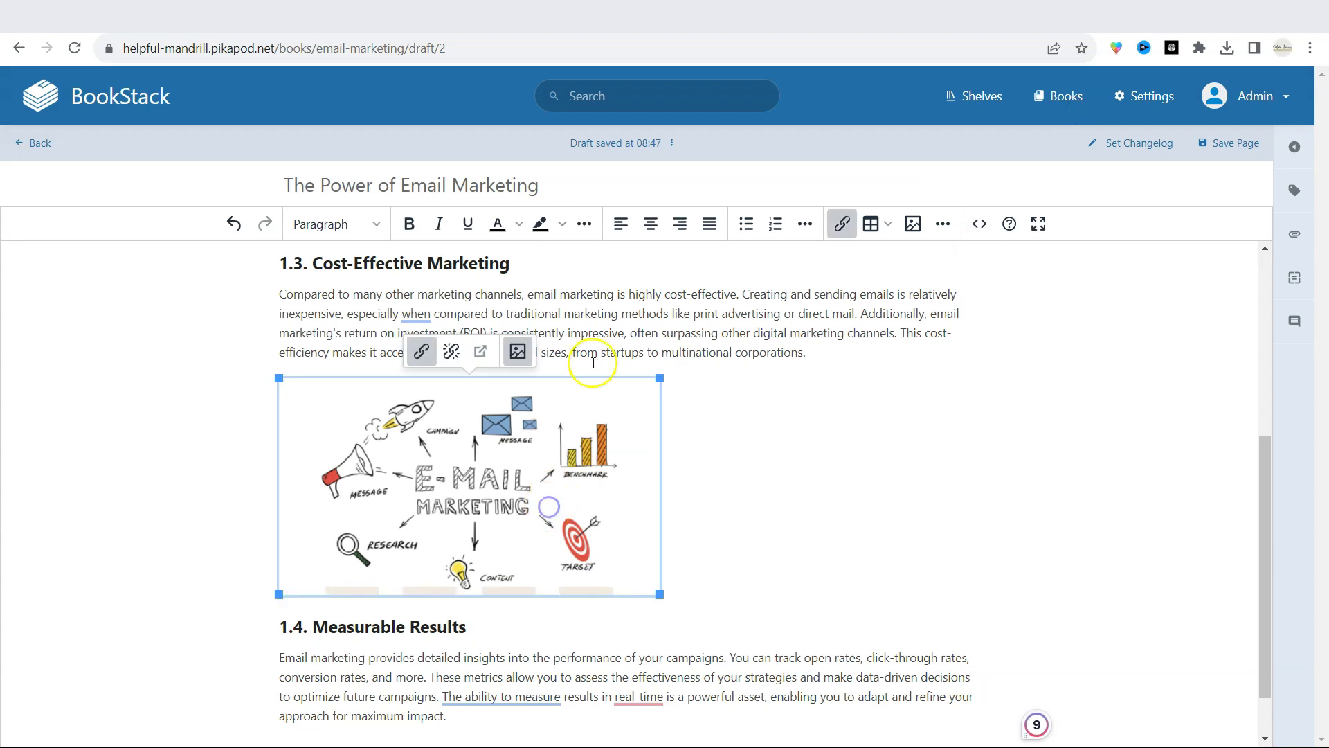
{"action": "left_click", "coordinate": [653, 236]}
{"action": "left_click", "coordinate": [902, 484]}
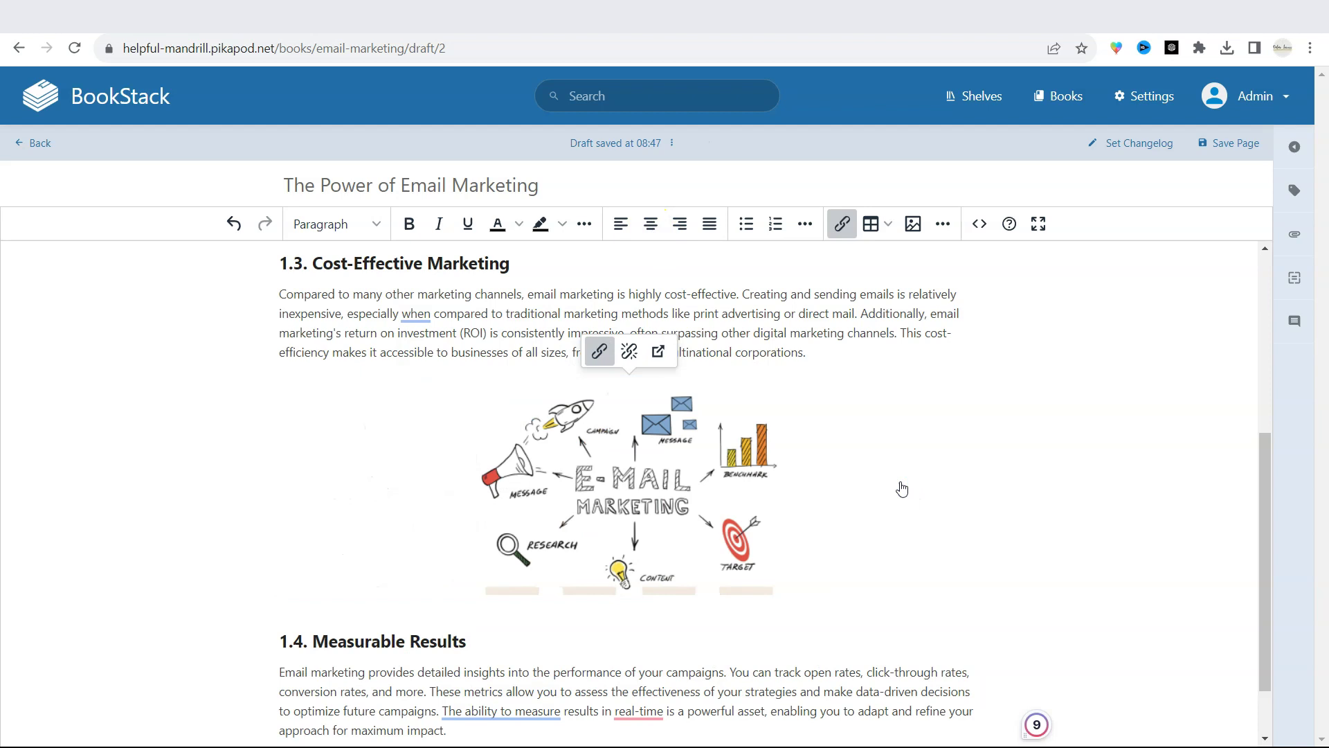
{"action": "scroll", "coordinate": [901, 478], "scroll_direction": "up", "scroll_amount": 3}
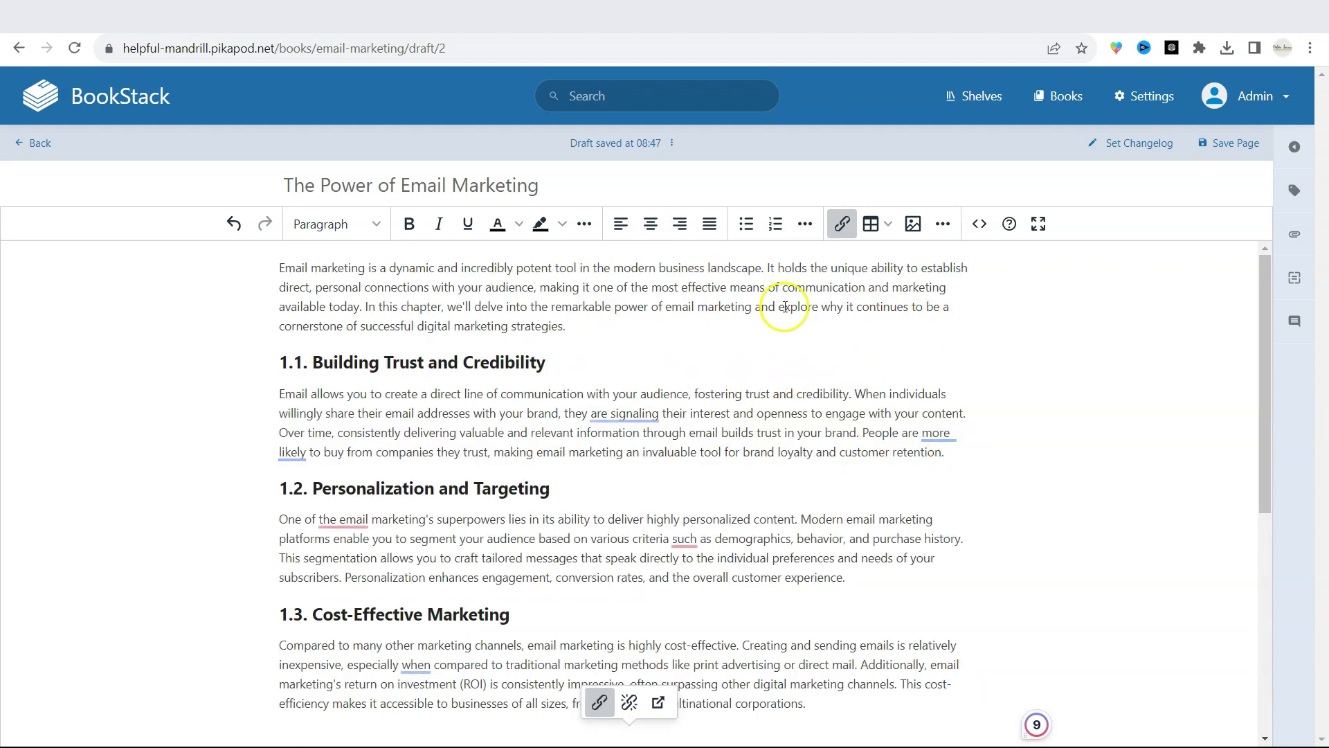
{"action": "left_click", "coordinate": [1241, 144]}
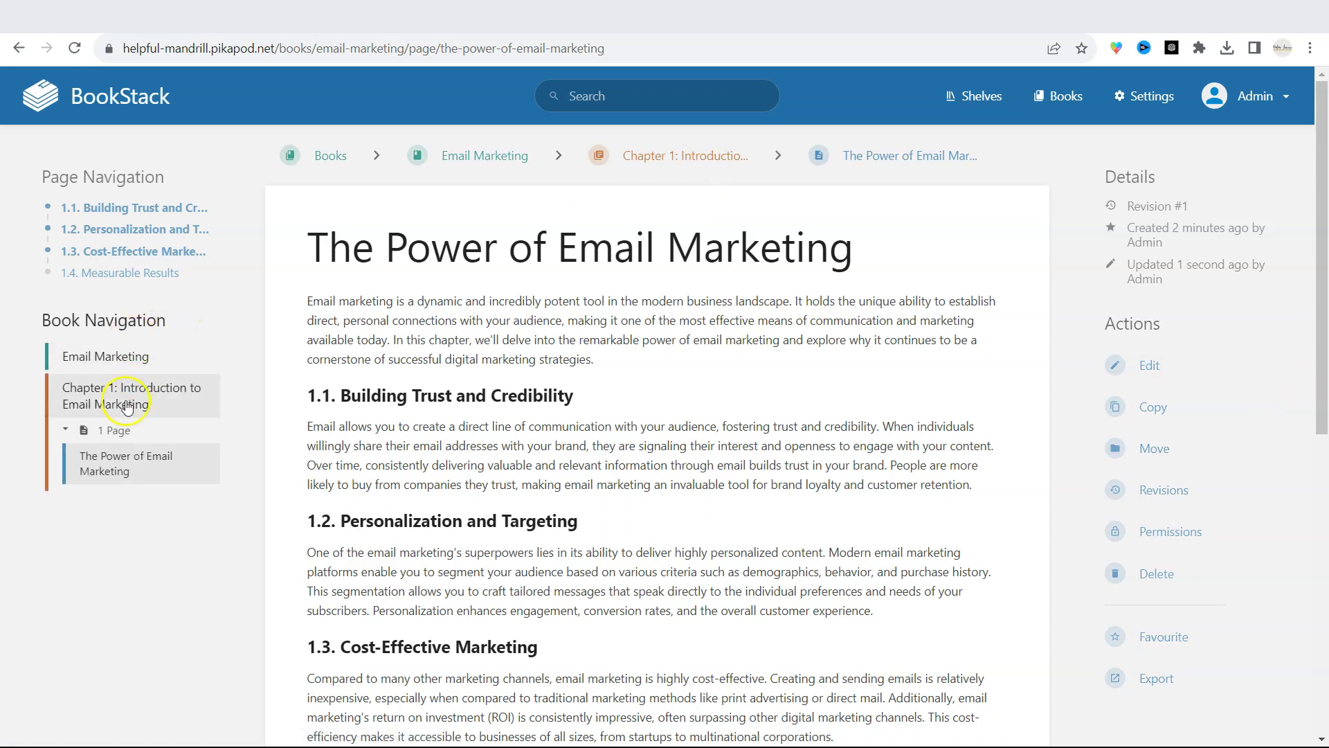
Start a new page in Chapter 1, then go back to the Books list
{"action": "left_click", "coordinate": [99, 391]}
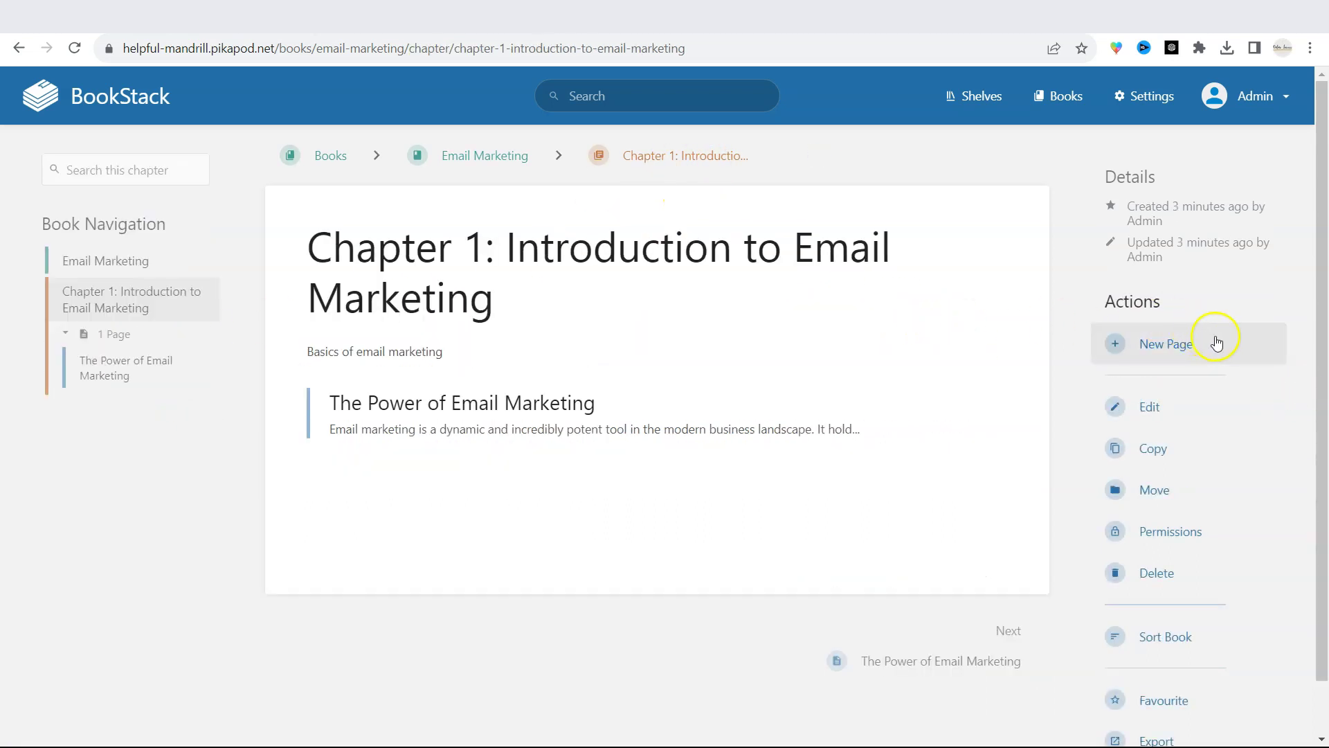
{"action": "left_click", "coordinate": [1171, 349]}
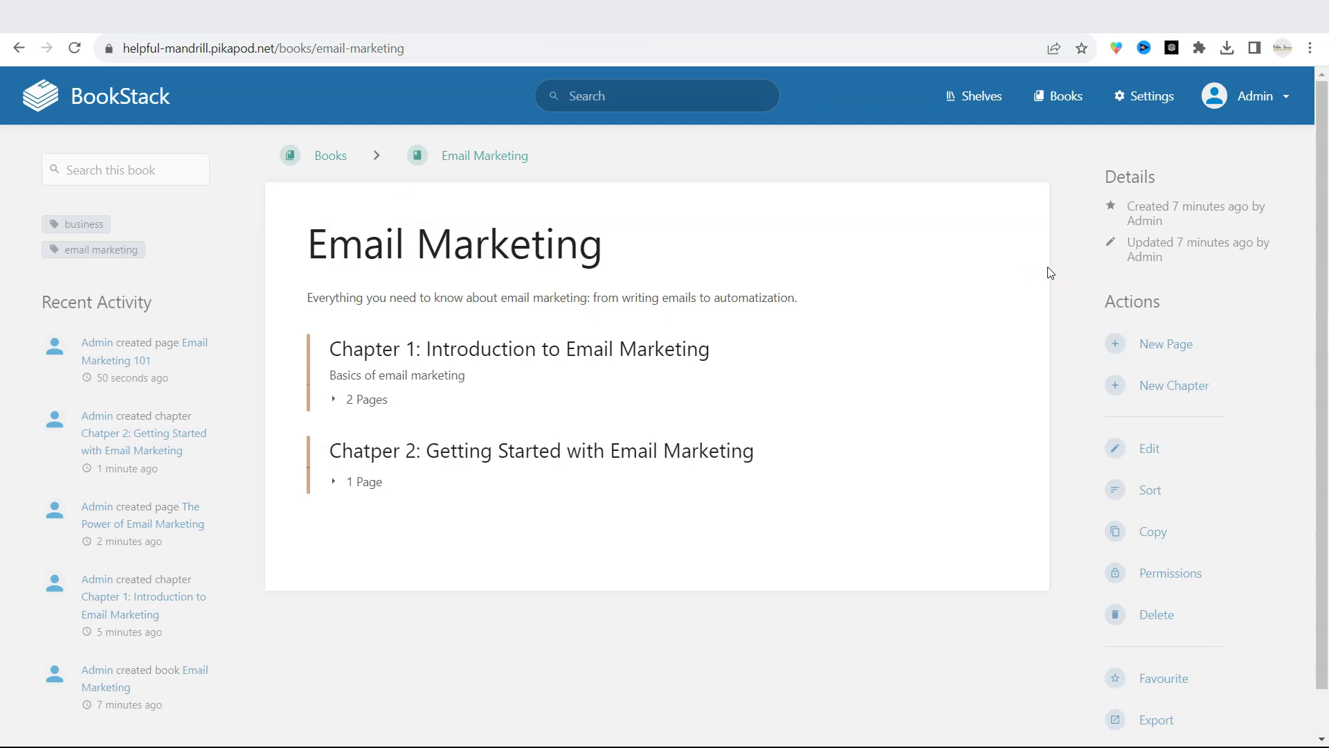
{"action": "left_click", "coordinate": [1057, 96]}
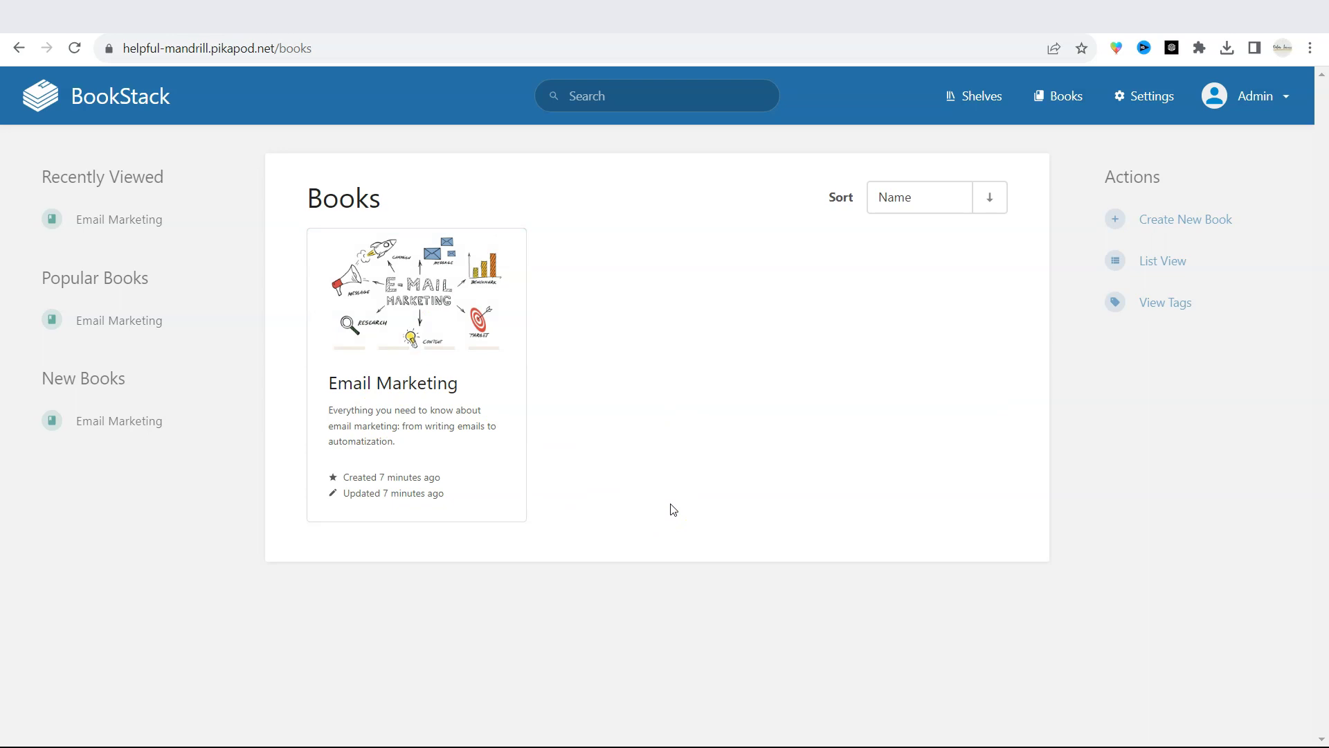
Fill a new 'Business - Marketing' shelf with a description and the Email Marketing book
{"action": "left_click", "coordinate": [966, 95]}
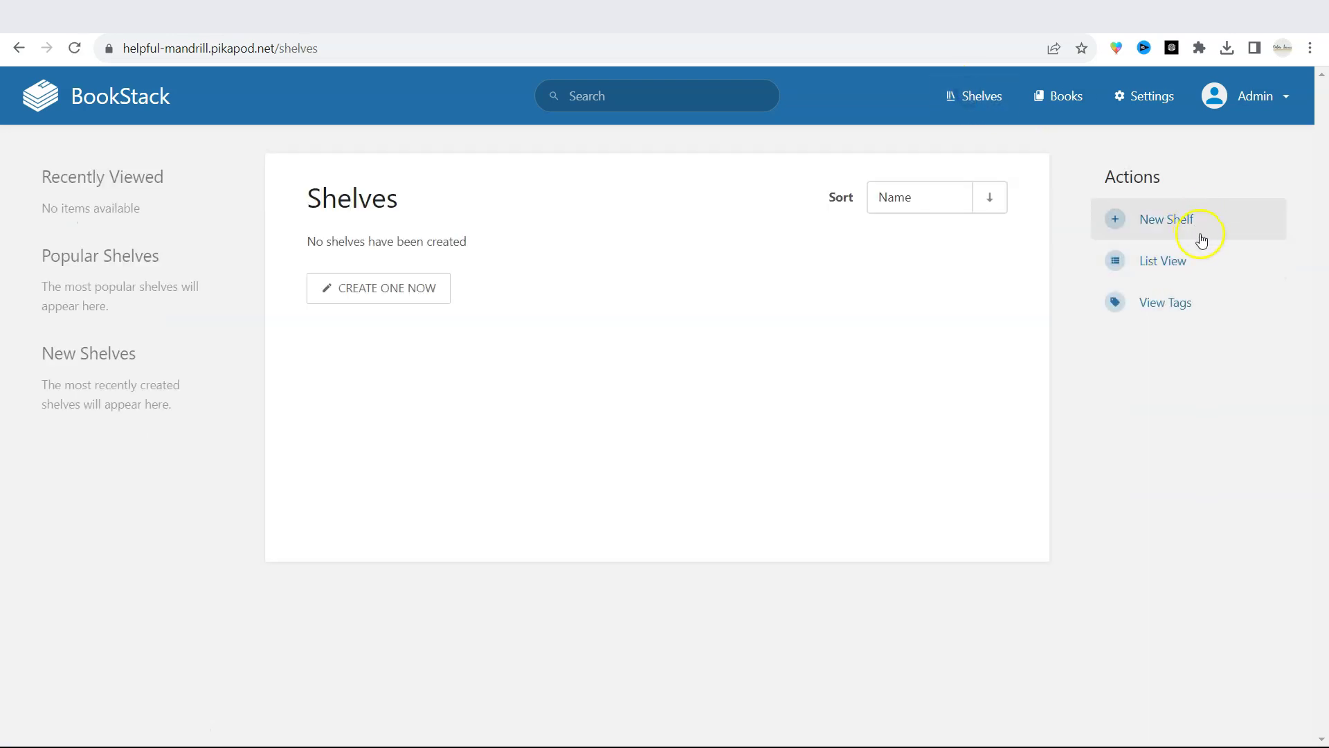
{"action": "left_click", "coordinate": [1220, 224]}
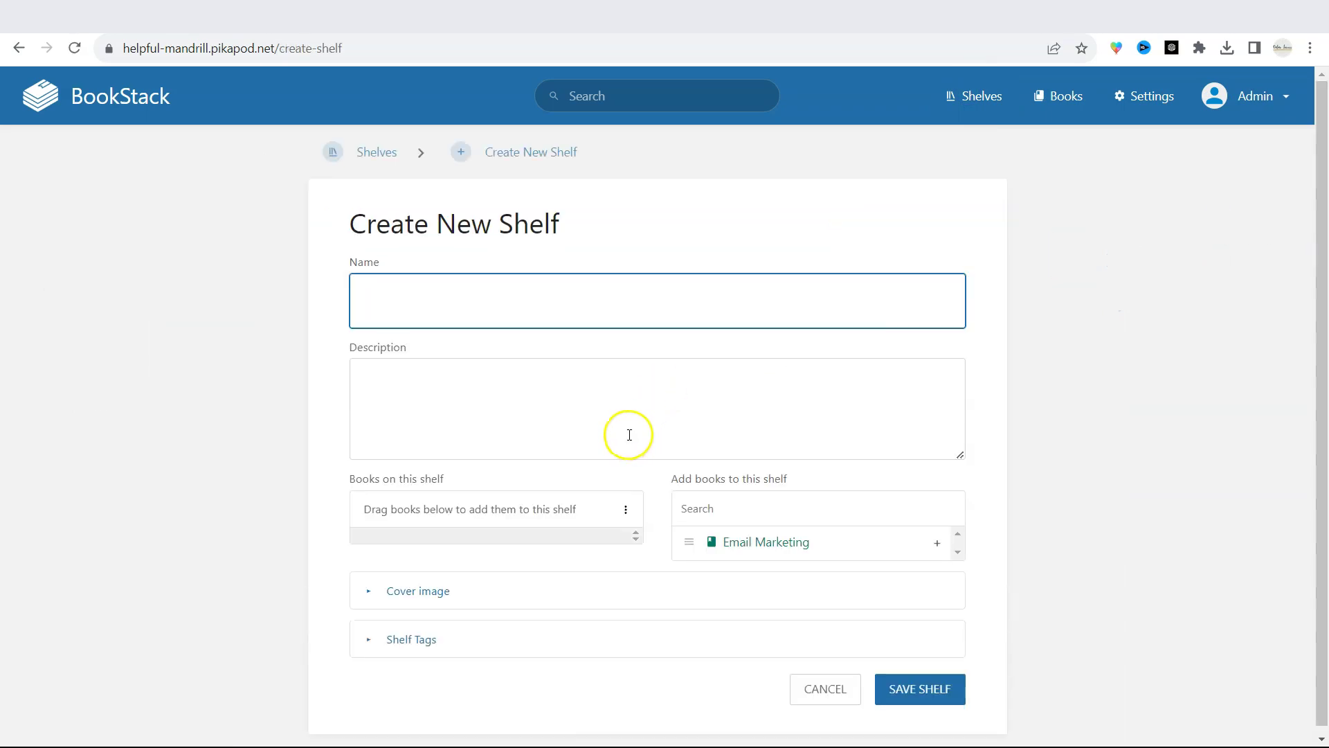
{"action": "left_click", "coordinate": [718, 178]}
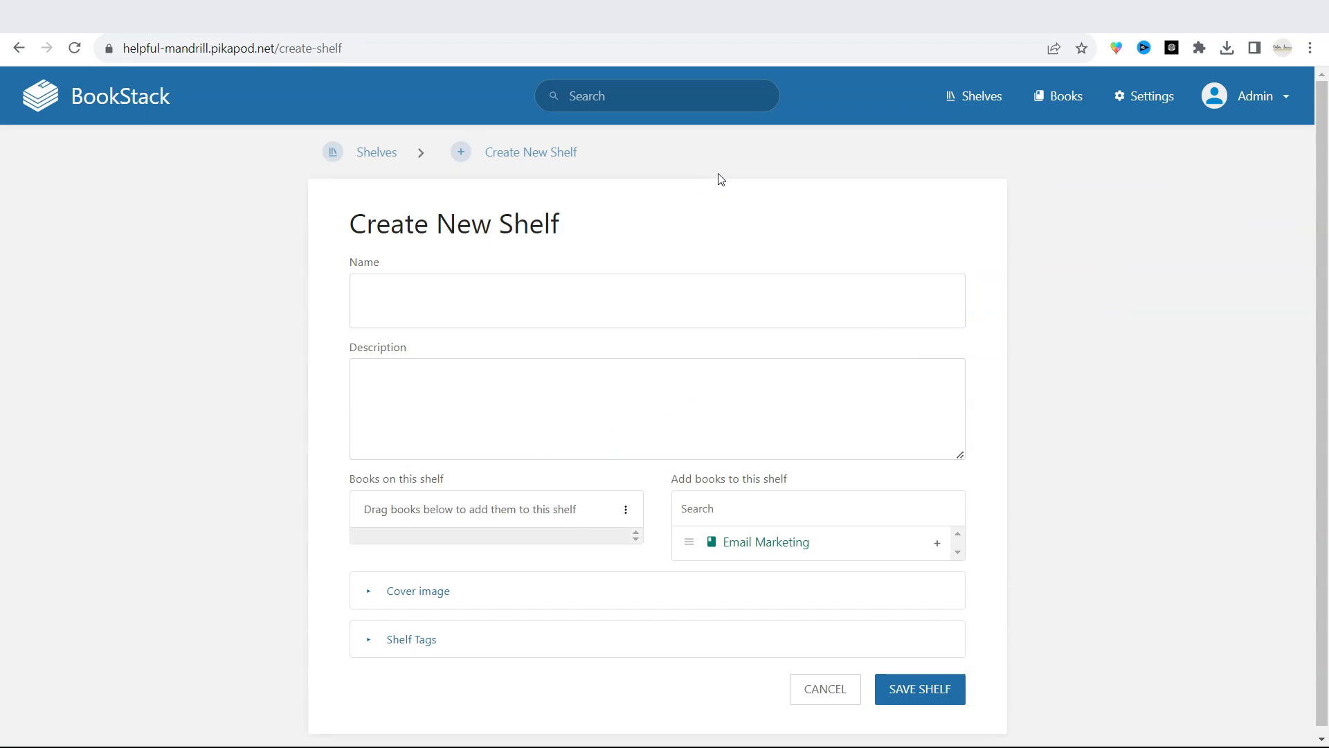
{"action": "left_click", "coordinate": [408, 368]}
{"action": "type", "text": "Business - Marketing"}
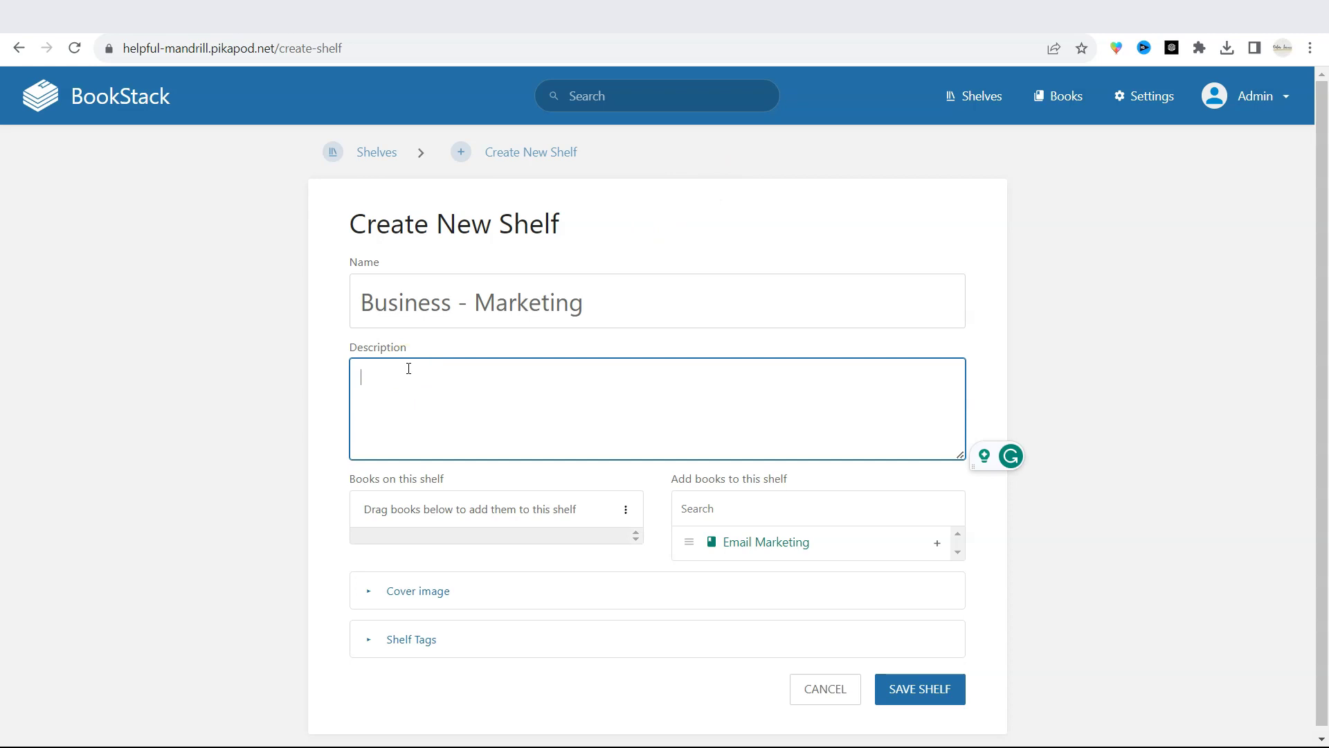
{"action": "type", "text": "This is for business docs and everything related to business and marketing practices."}
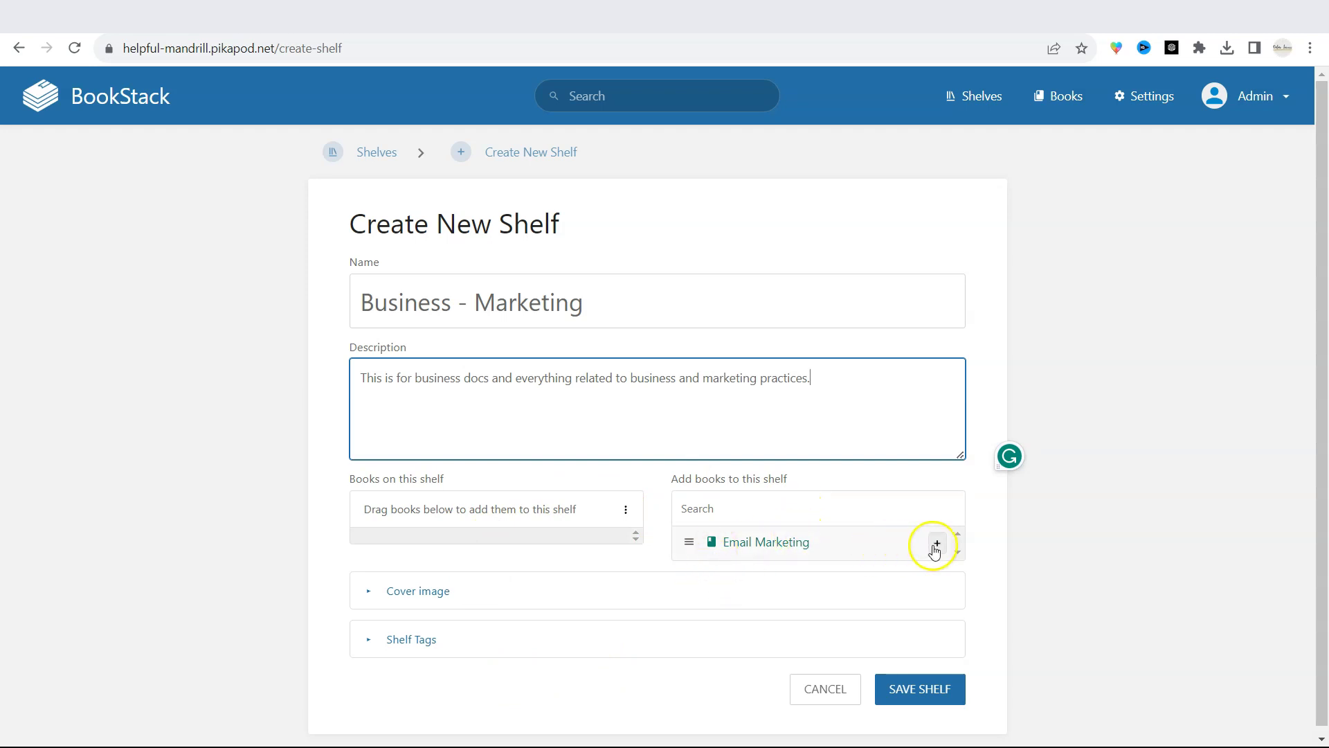
{"action": "left_click_drag", "start_coordinate": [935, 552], "coordinate": [716, 558]}
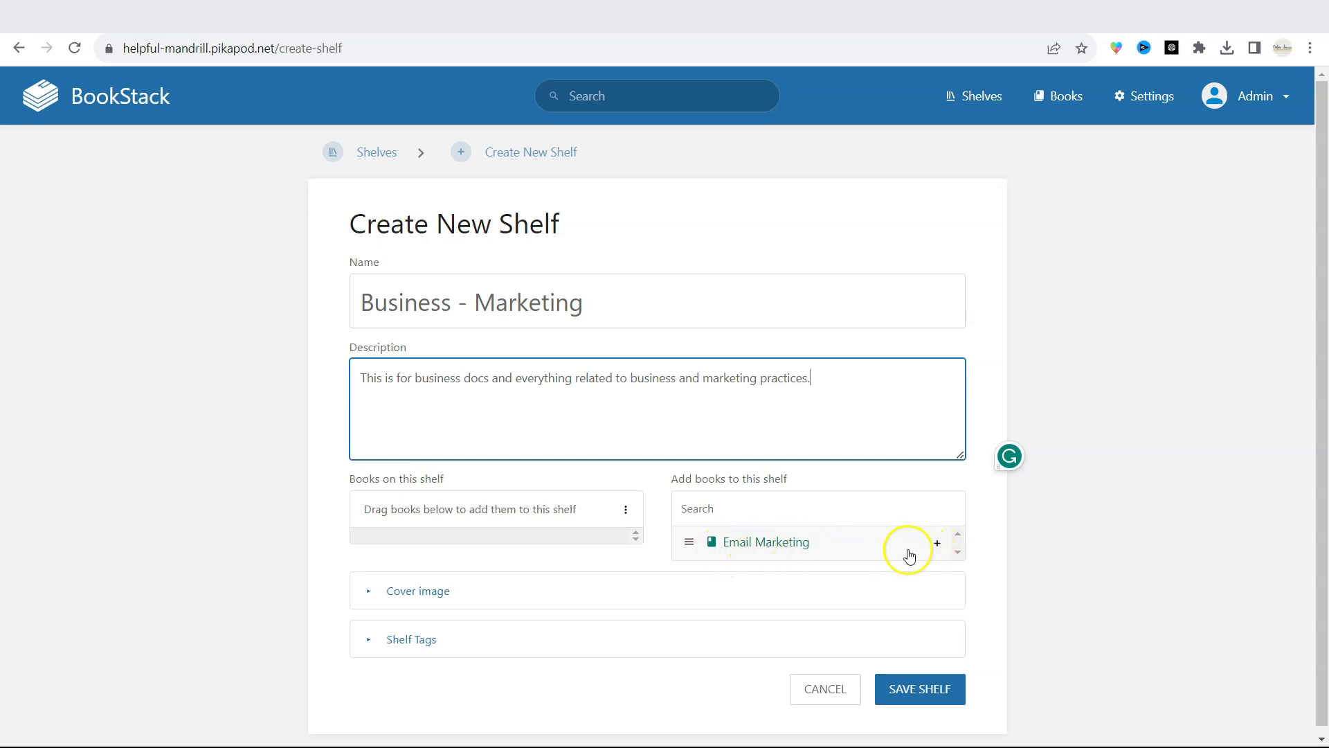
{"action": "left_click", "coordinate": [937, 544]}
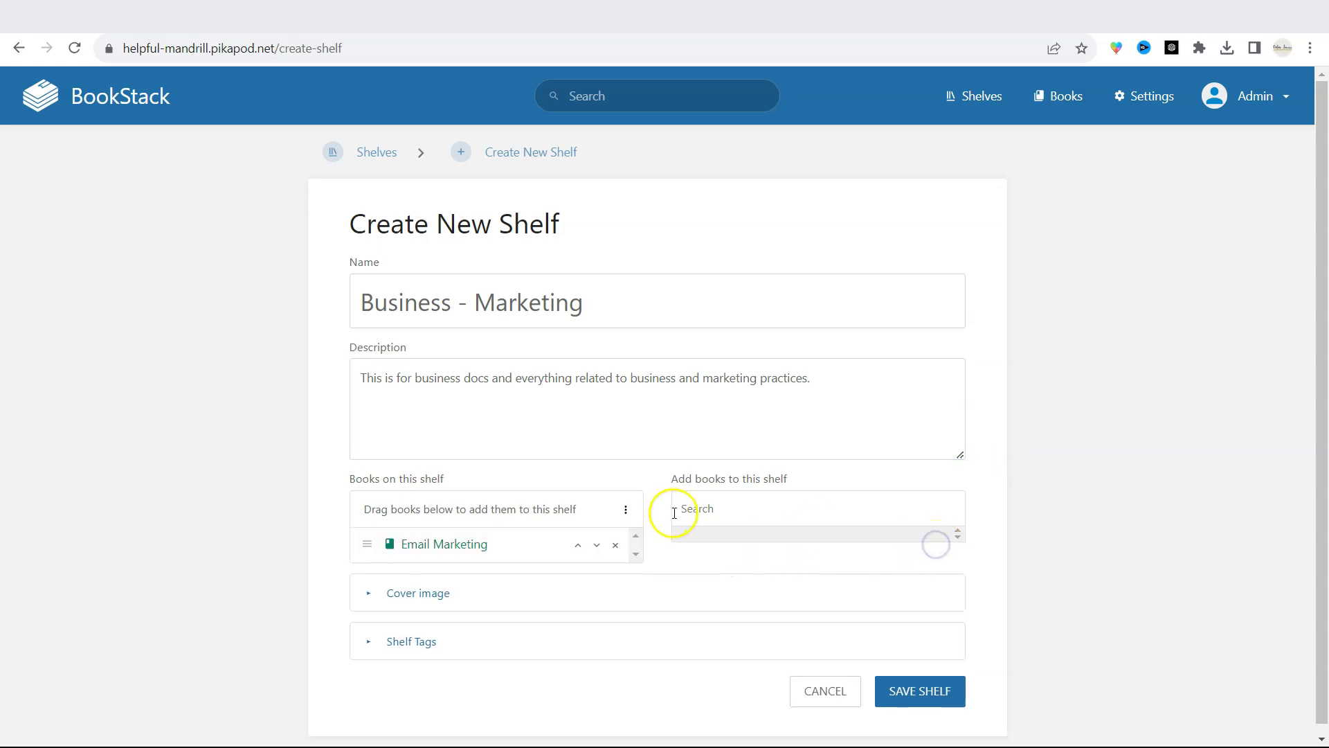
{"action": "left_click", "coordinate": [360, 592]}
{"action": "scroll", "coordinate": [360, 587], "scroll_direction": "down", "scroll_amount": 2}
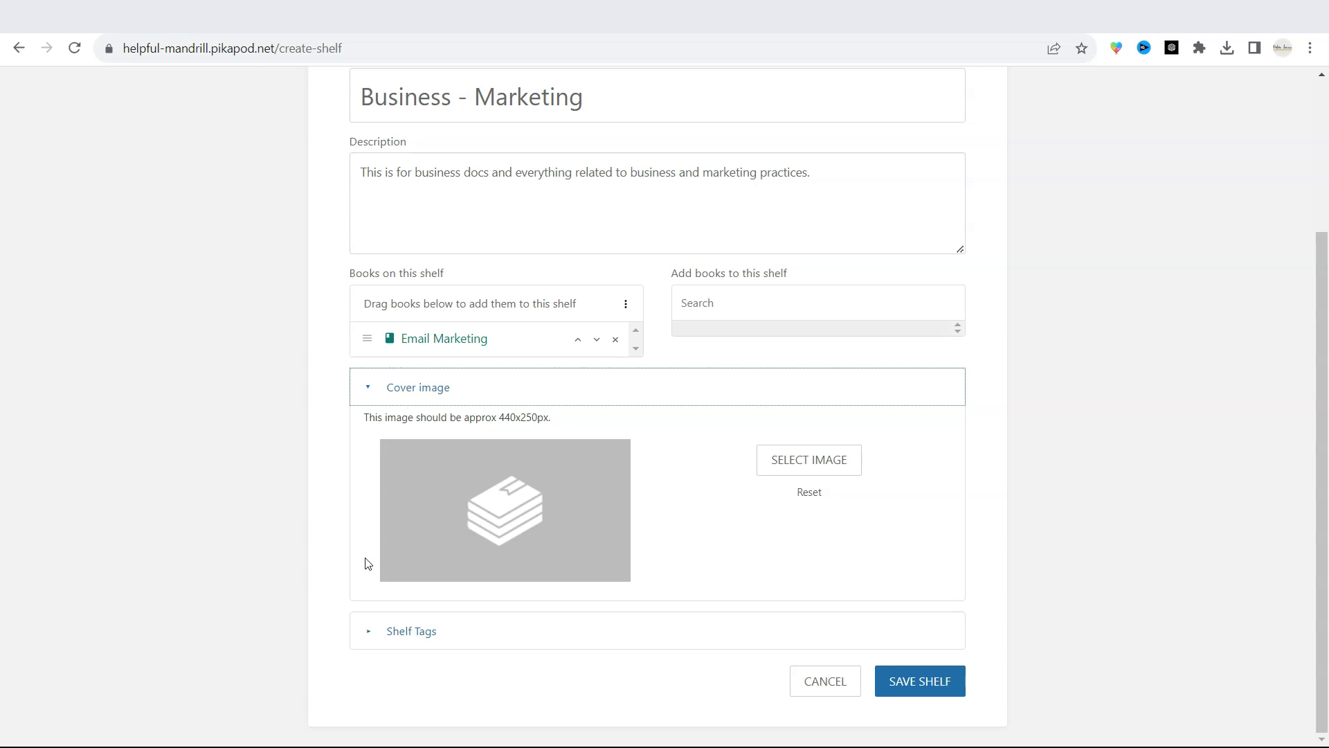
Choose a marketing picture as the shelf cover, show the tag fields, and save the shelf
{"action": "left_click", "coordinate": [779, 466]}
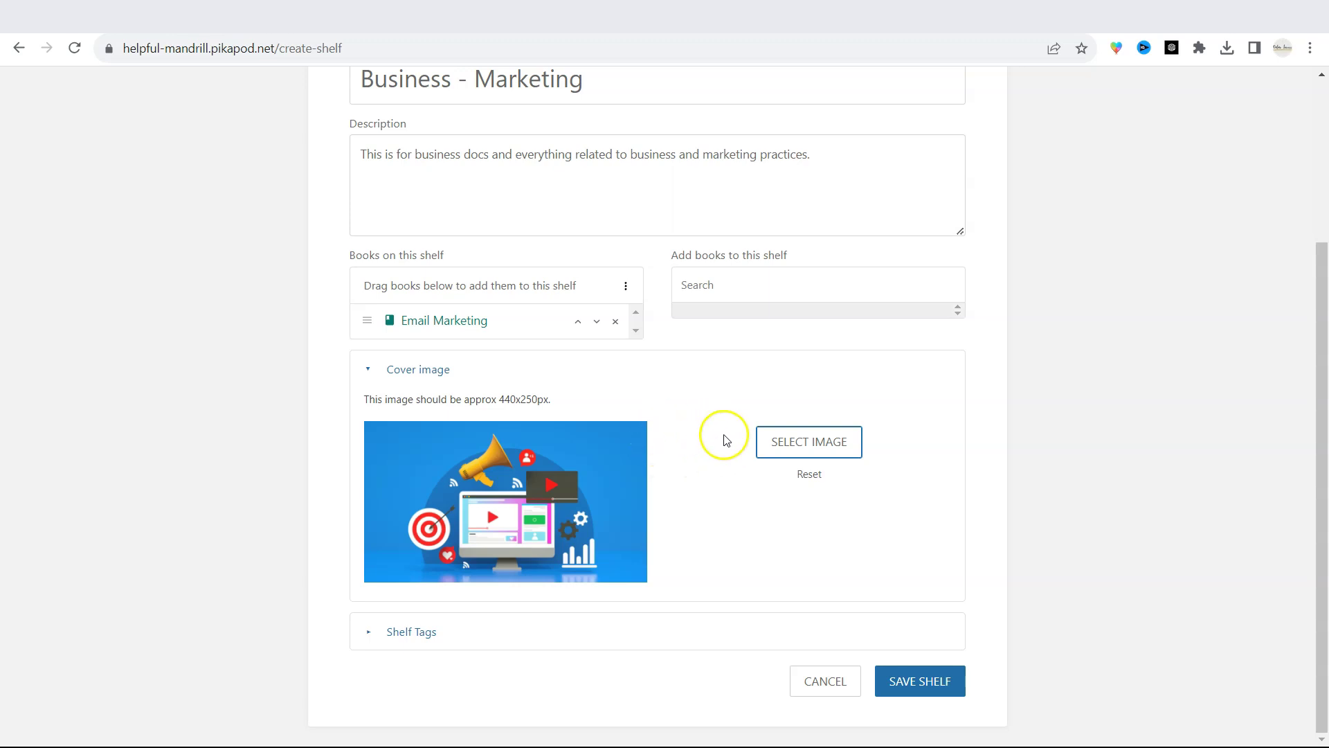
{"action": "left_click", "coordinate": [371, 634]}
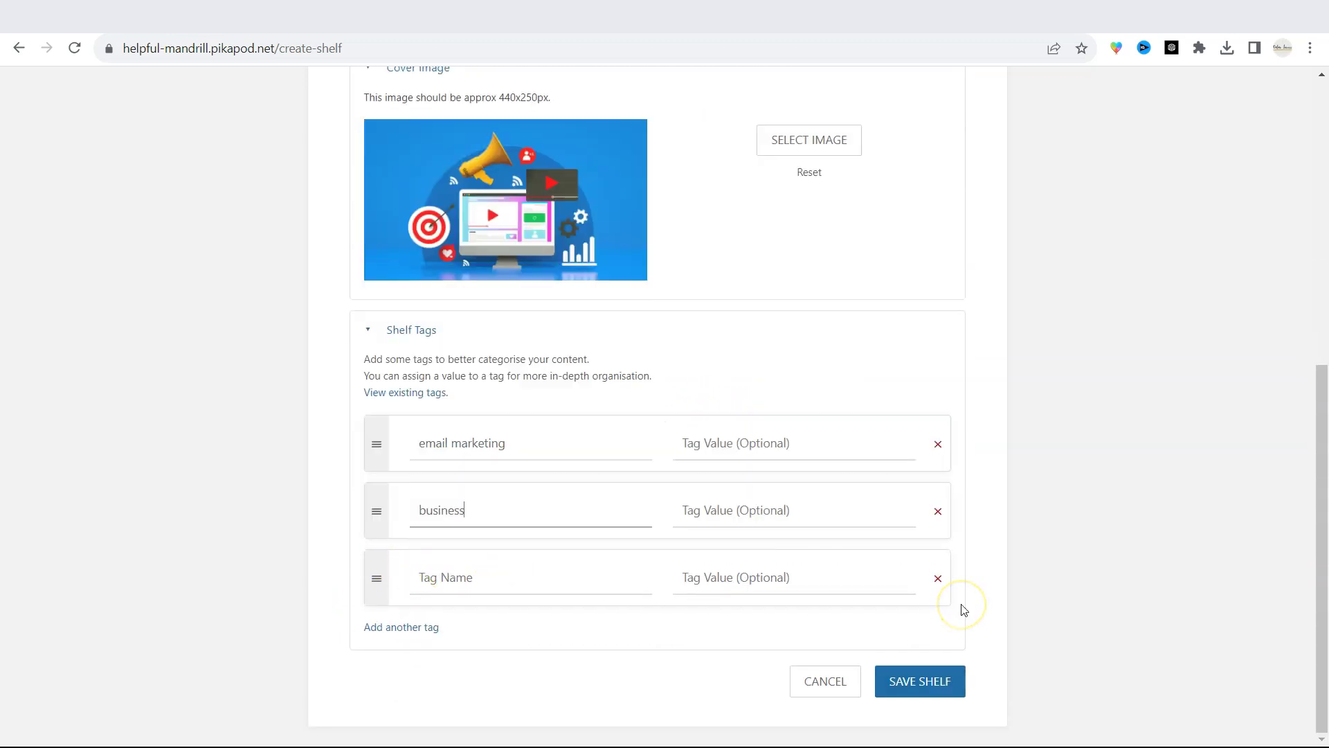
{"action": "left_click", "coordinate": [940, 678]}
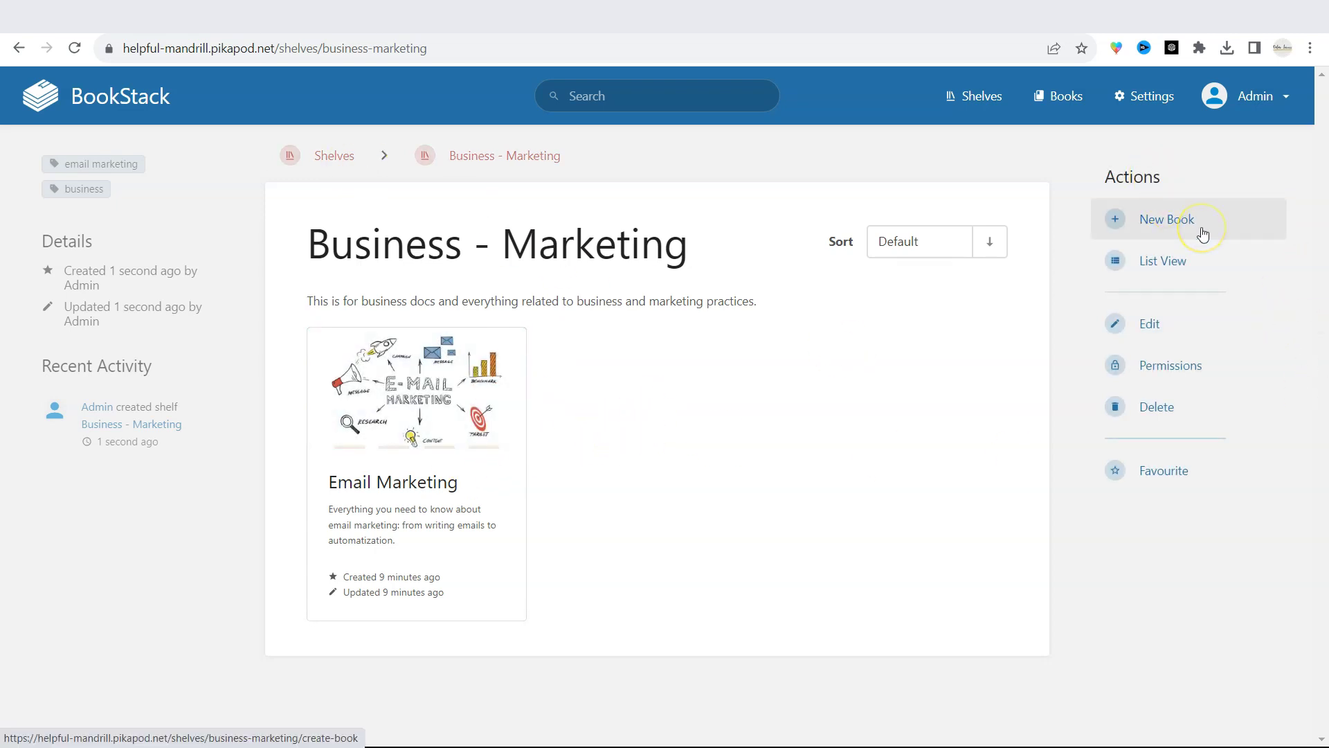
Return to the shelves list showing Business - Marketing, then head to pikapods.com
{"action": "left_click", "coordinate": [1161, 229]}
{"action": "left_click", "coordinate": [333, 157]}
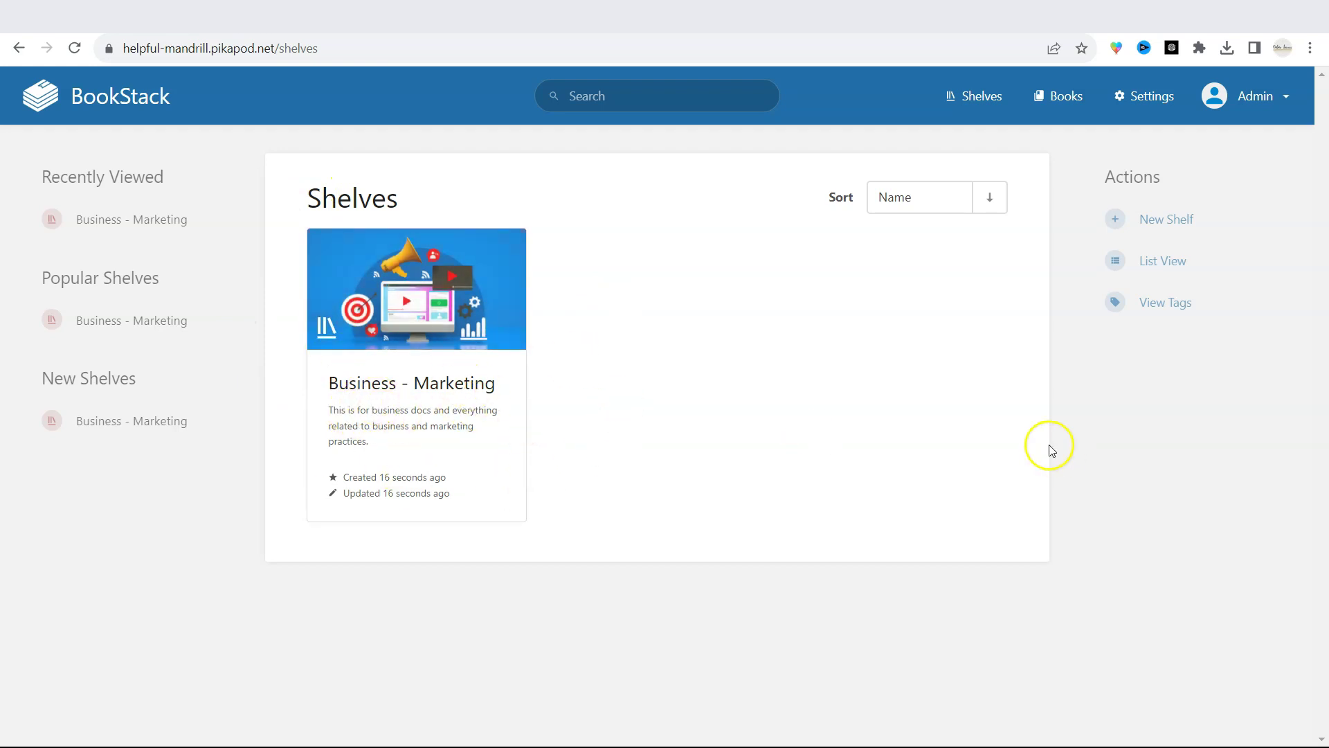
{"action": "left_click", "coordinate": [880, 375]}
{"action": "left_click", "coordinate": [841, 313]}
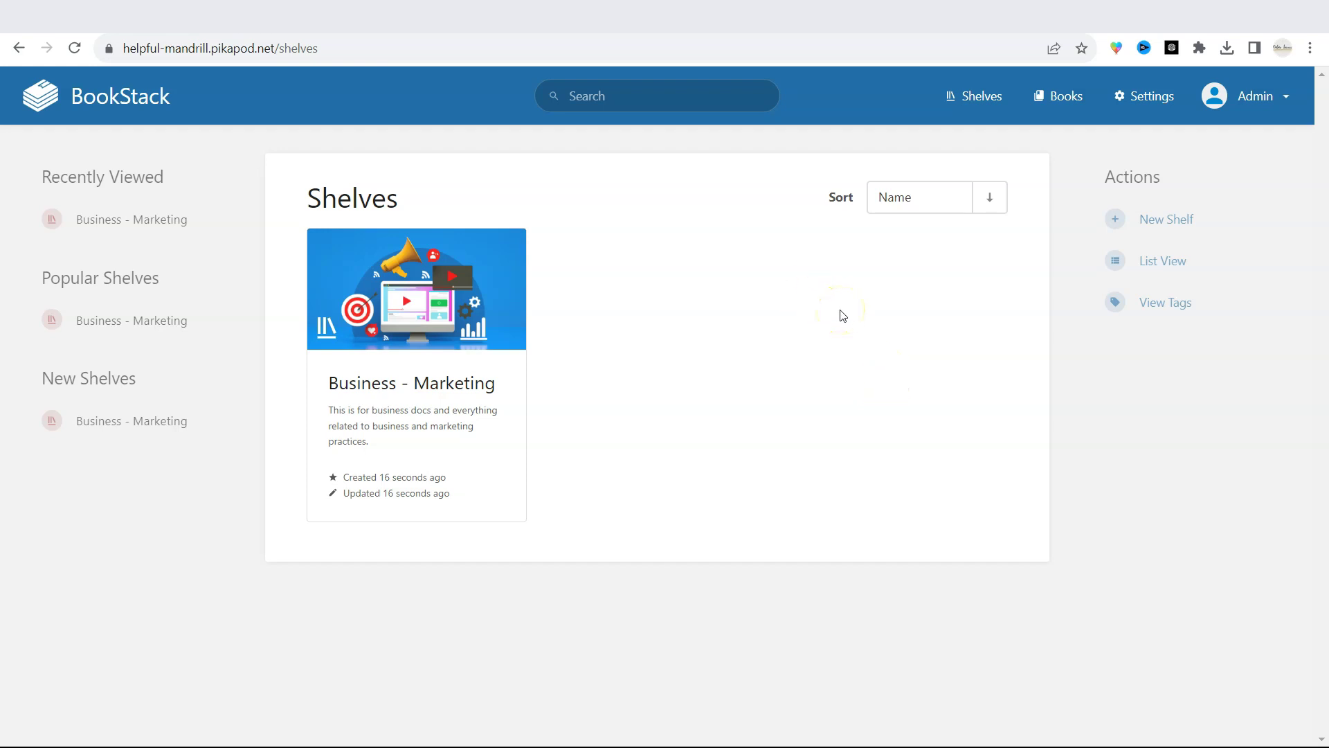